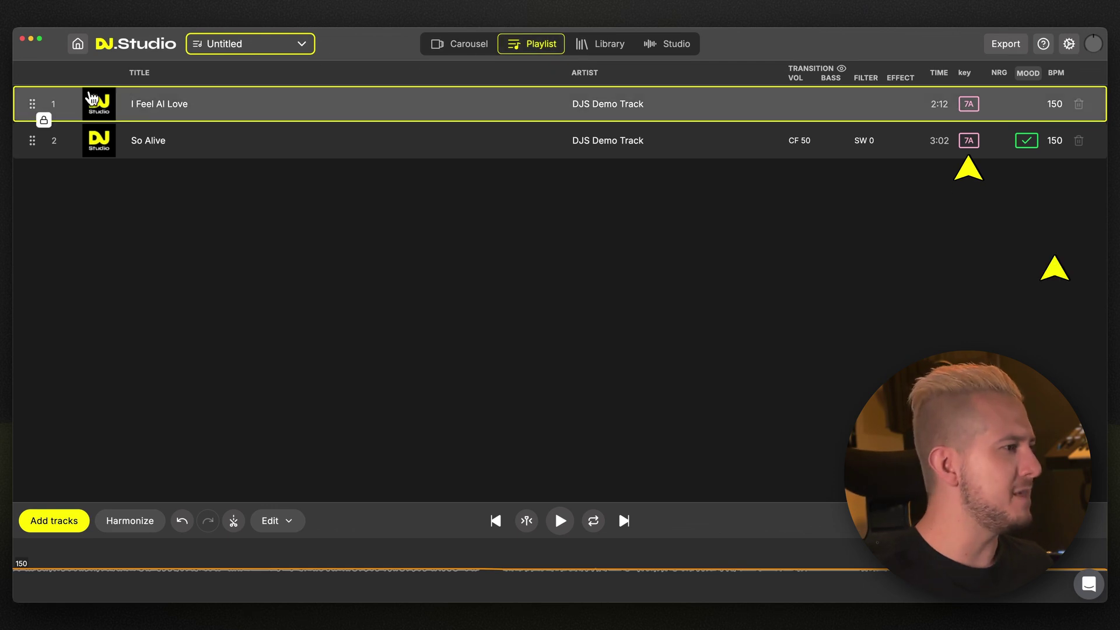
# Step: Open the Studio timeline at about 0:52 of I Feel AI Love and show the current track's details
pyautogui.moveTo(32, 139)
pyautogui.mouseDown()
pyautogui.moveTo(32, 108)
pyautogui.moveTo(39, 147)
pyautogui.mouseUp()
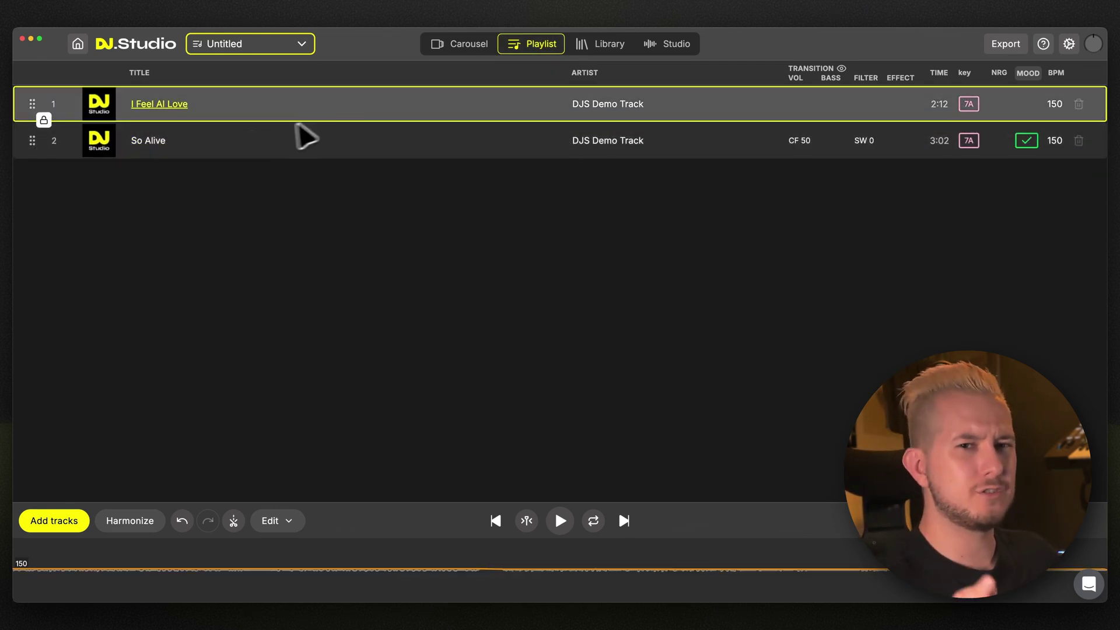
pyautogui.click(665, 45)
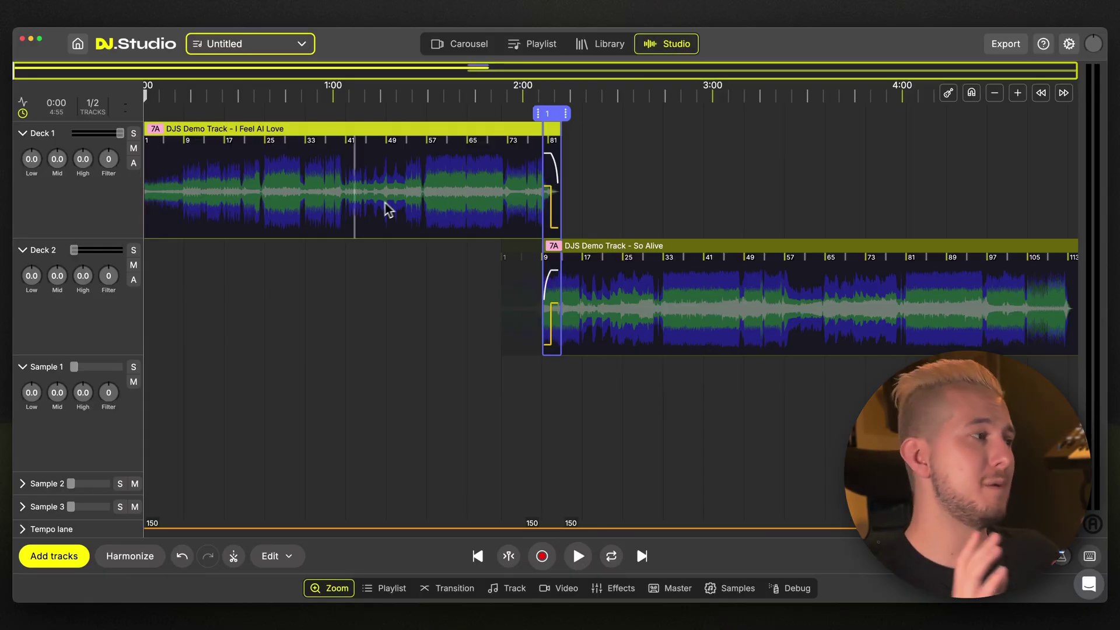
pyautogui.scroll(15, 277, 210)
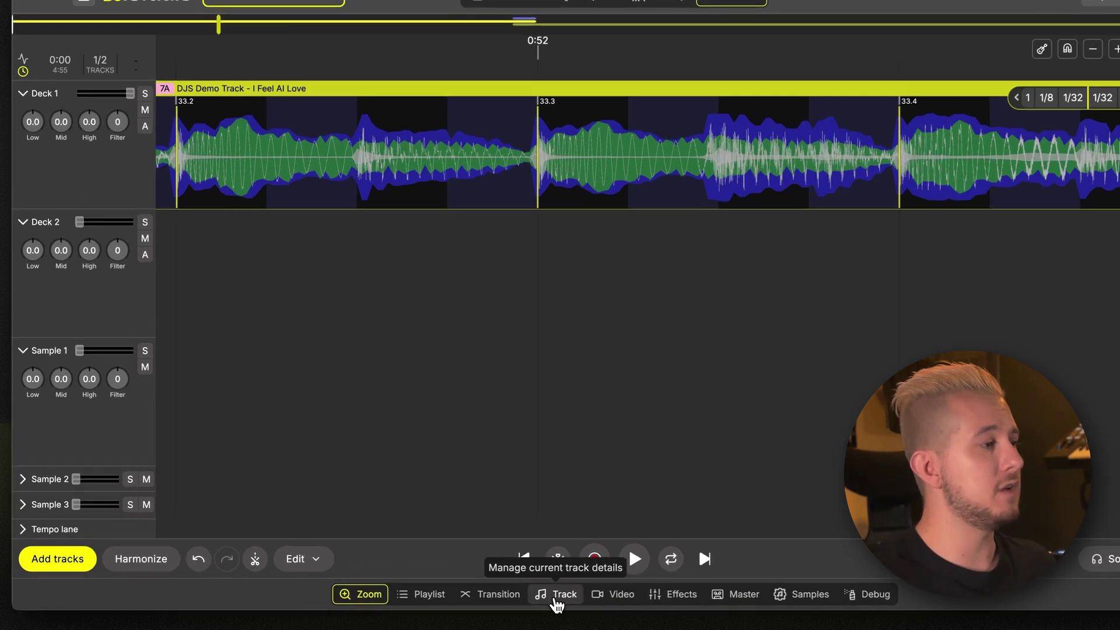
pyautogui.click(508, 587)
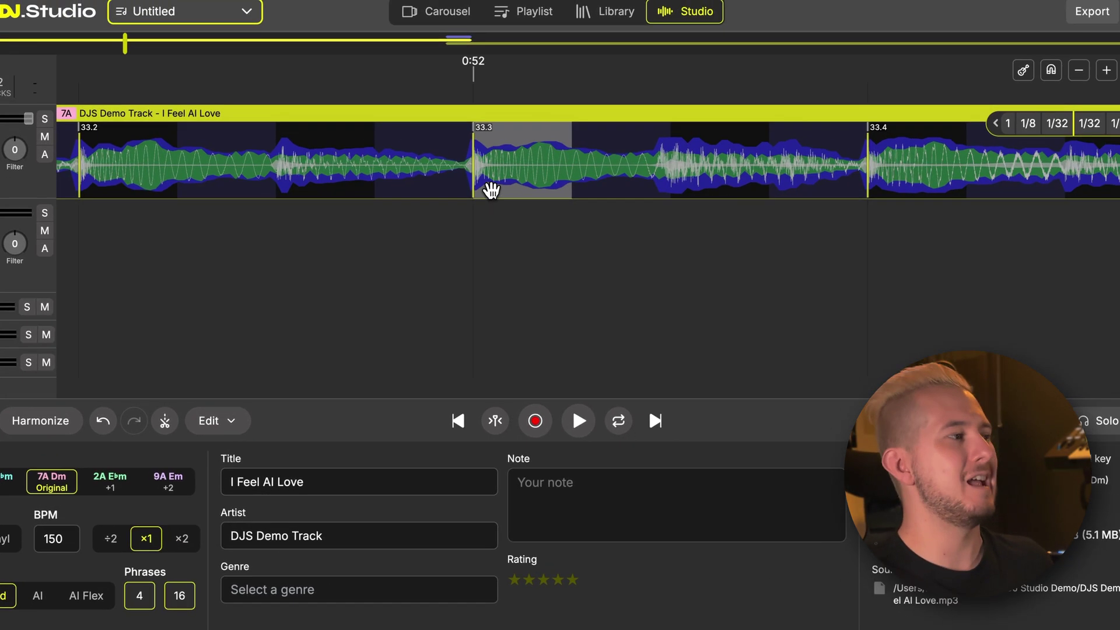
# Step: Try shifting the beat grid of I Feel AI Love around 0:52, and add a user beat marker at bar 33
pyautogui.moveTo(604, 129); pyautogui.dragTo(684, 130)
pyautogui.moveTo(555, 189); pyautogui.dragTo(477, 189)
pyautogui.scroll(-5, 477, 189)
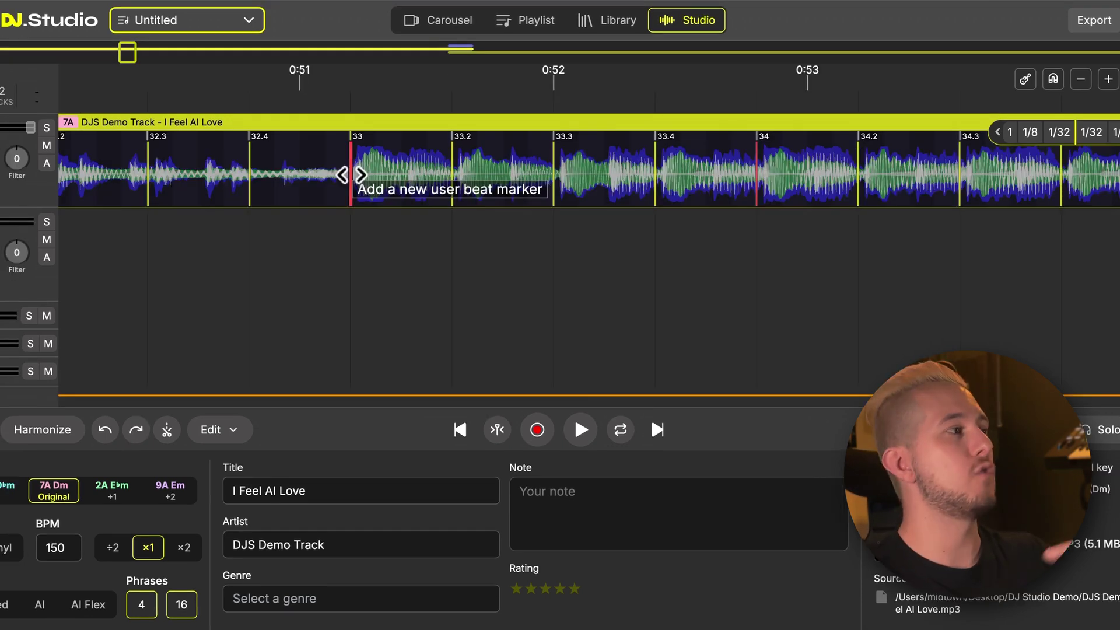
pyautogui.click(332, 173)
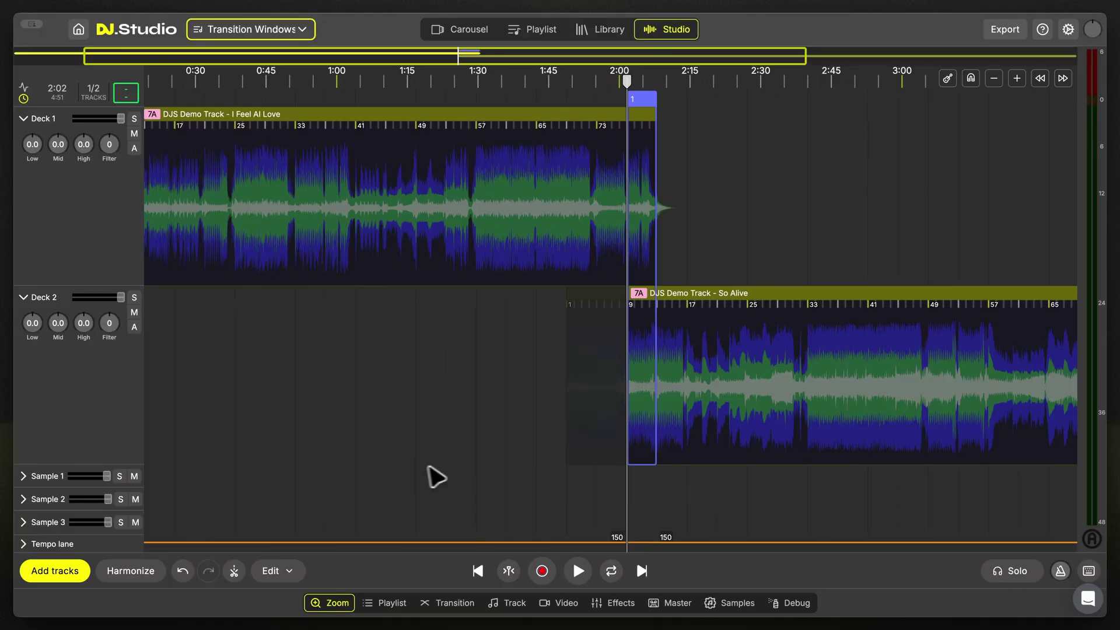
# Step: Examine the intro and outro sections of both tracks in the Transition Windows project and play around the transition
pyautogui.hscroll(-3, 524, 470)
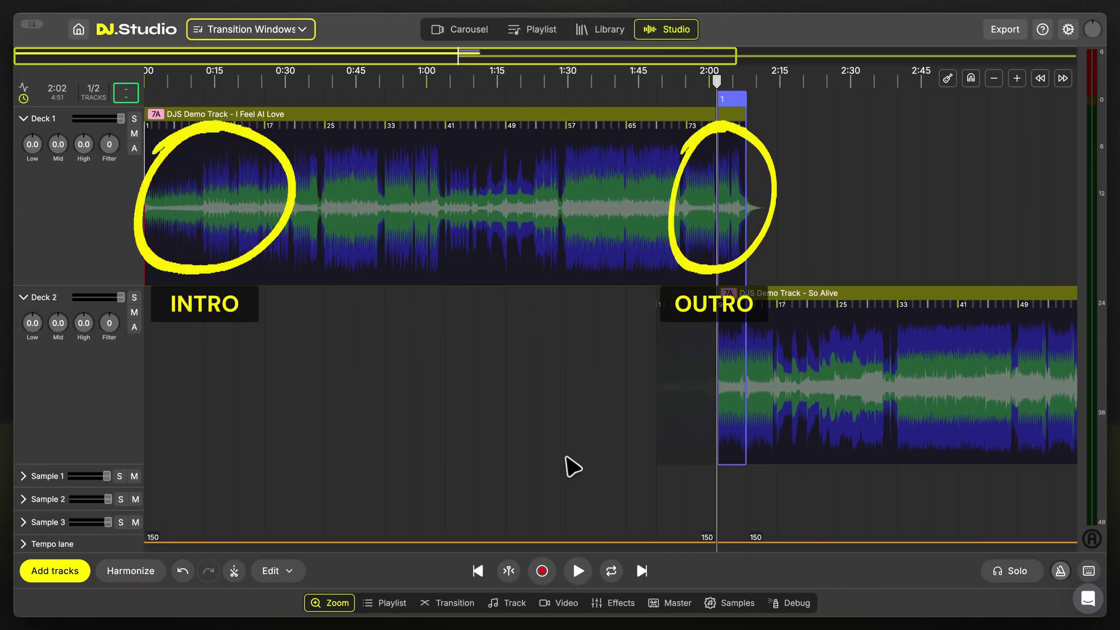
pyautogui.hscroll(15, 657, 474)
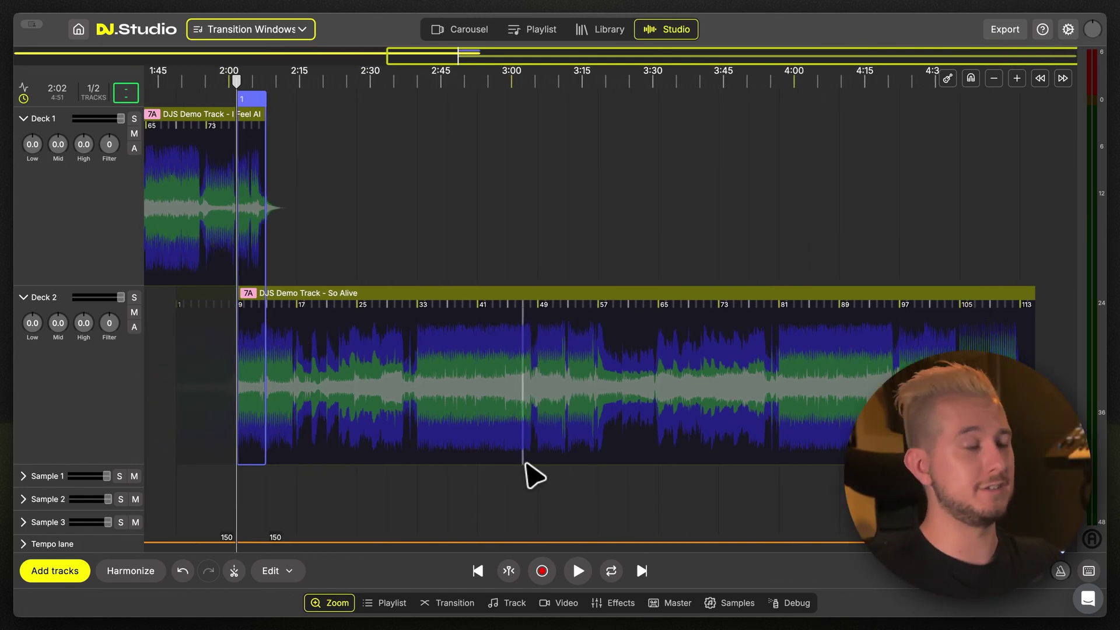
pyautogui.moveTo(533, 476); pyautogui.dragTo(901, 477)
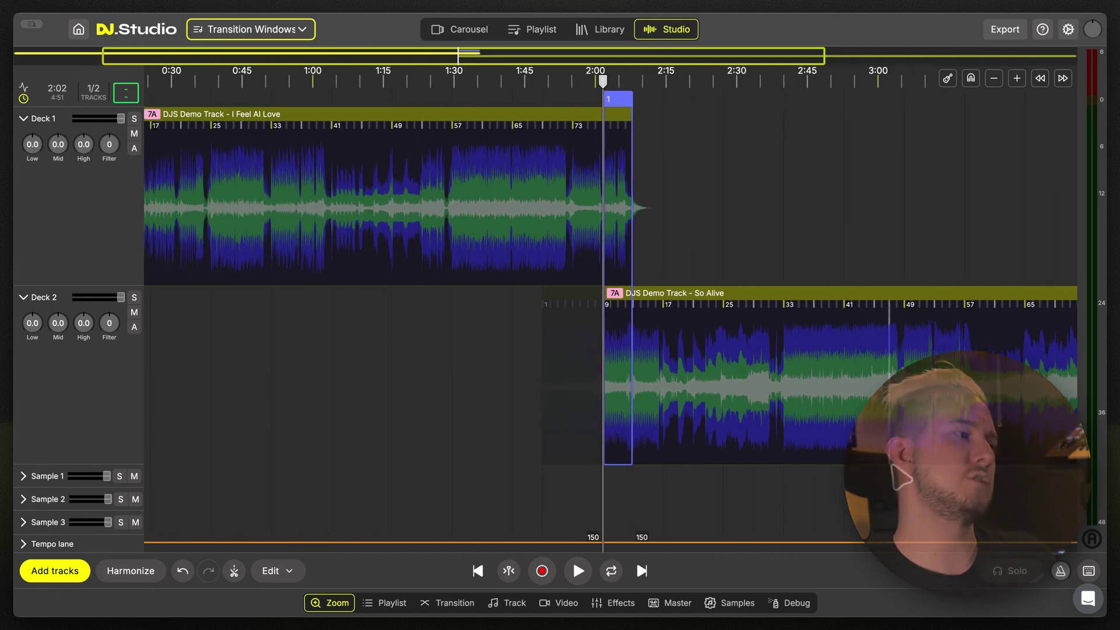
pyautogui.click(423, 369)
pyautogui.press('space')
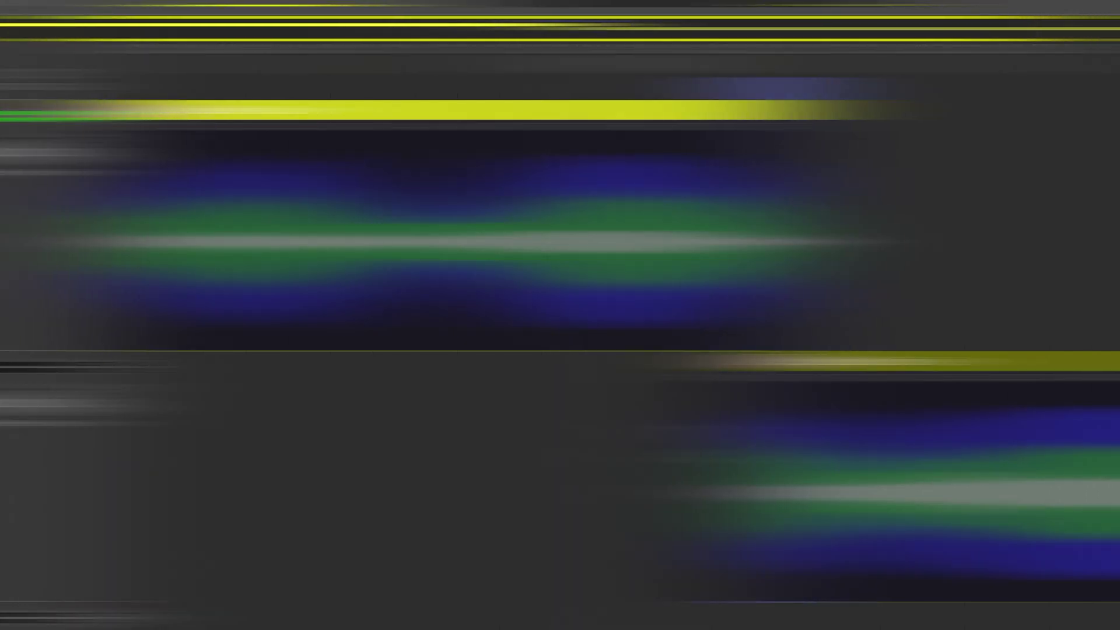
pyautogui.click(695, 447)
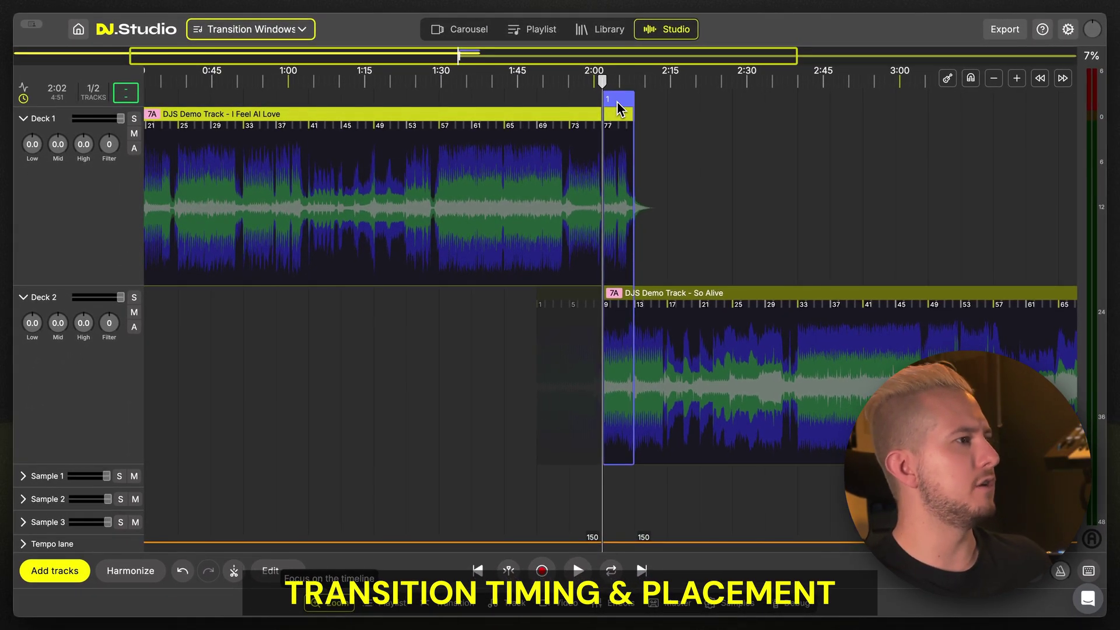
# Step: Move the transition earlier to start at bar 69 of I Feel AI Love, and align So Alive's bar 13 with that start
pyautogui.moveTo(618, 103)
pyautogui.mouseDown()
pyautogui.moveTo(502, 100)
pyautogui.moveTo(600, 115)
pyautogui.moveTo(556, 117)
pyautogui.mouseUp()
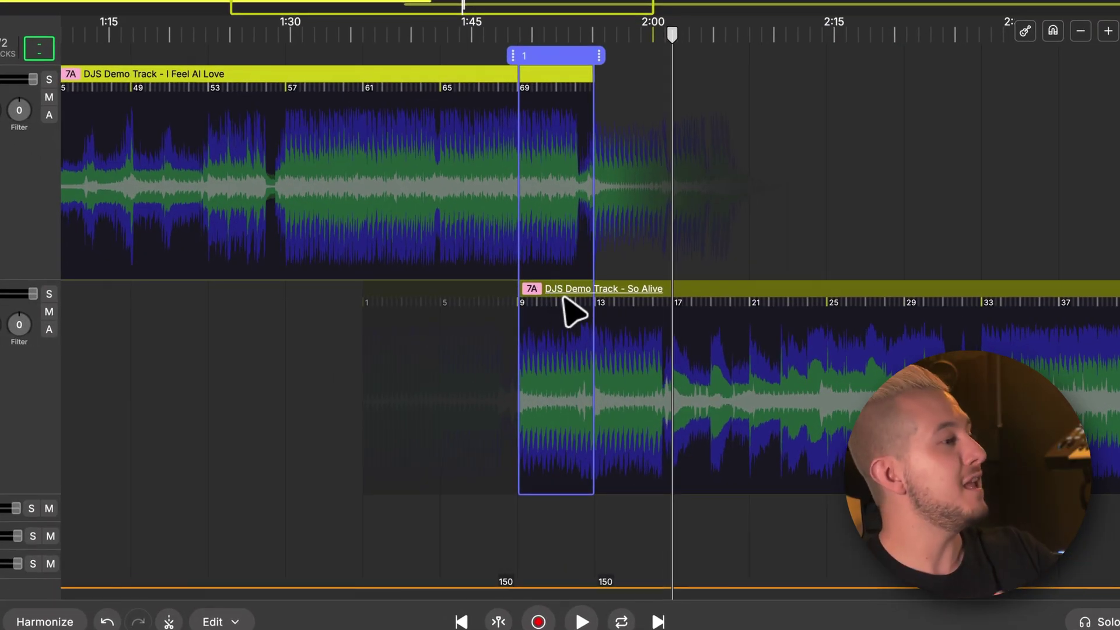
pyautogui.moveTo(570, 307); pyautogui.dragTo(483, 294)
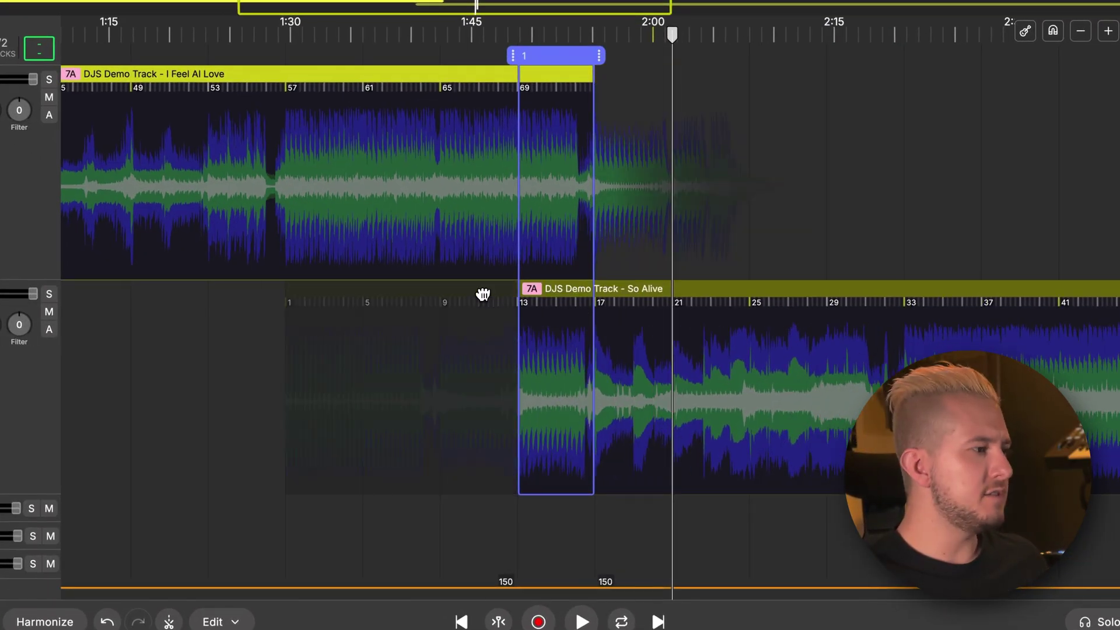
# Step: Resize the transition window to run from bar 61 to bar 69 of I Feel AI Love
pyautogui.doubleClick(556, 56)
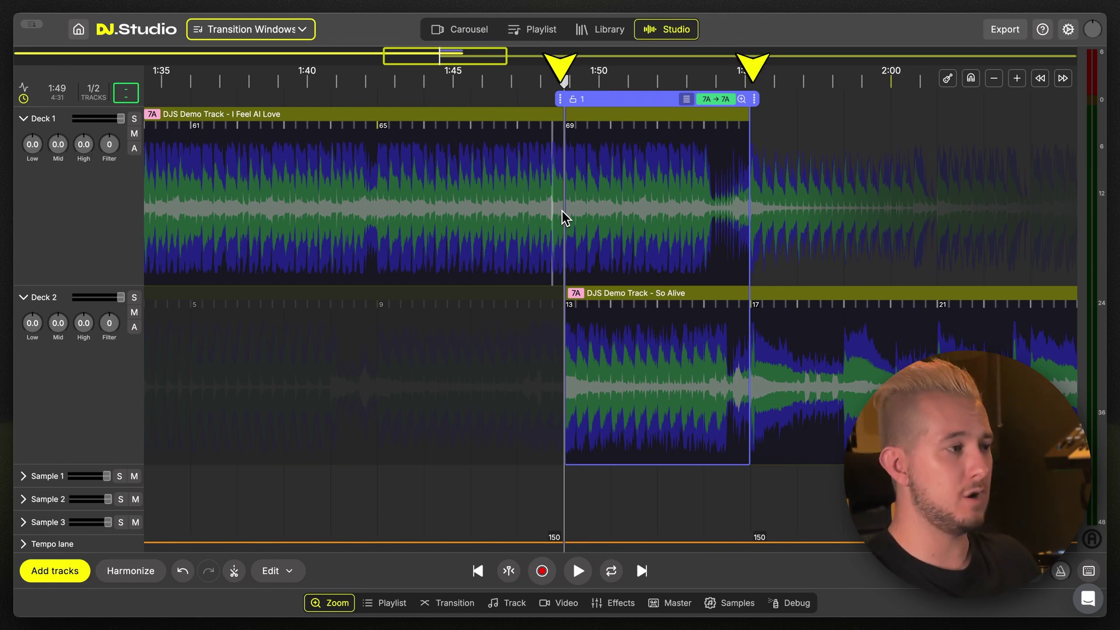
pyautogui.moveTo(562, 217); pyautogui.dragTo(193, 131)
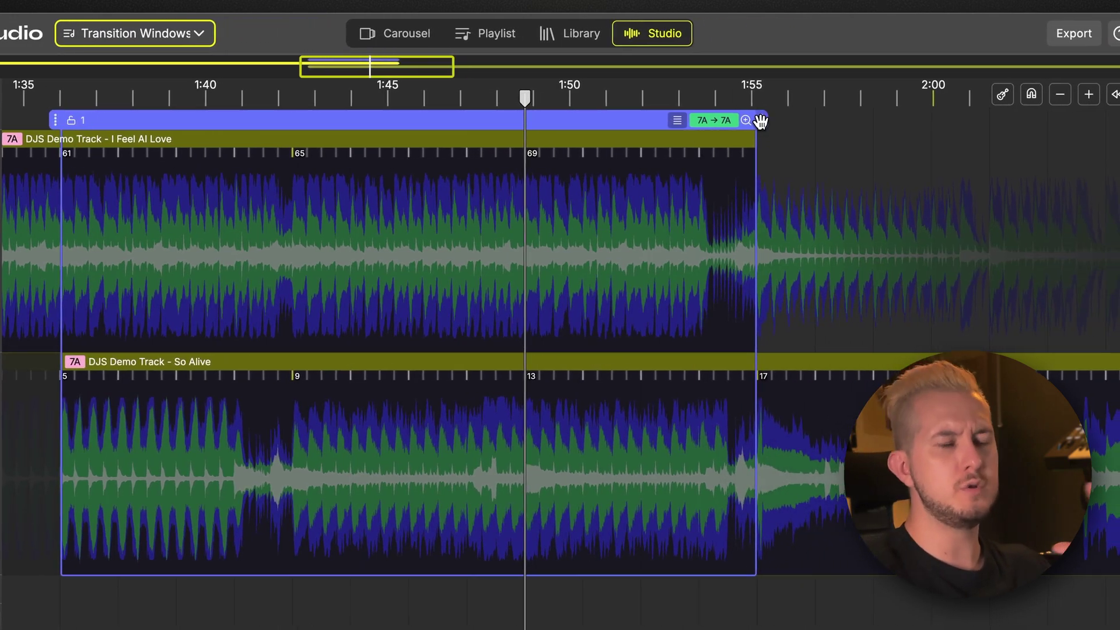
pyautogui.moveTo(873, 125); pyautogui.dragTo(699, 129)
pyautogui.moveTo(573, 128); pyautogui.dragTo(515, 133)
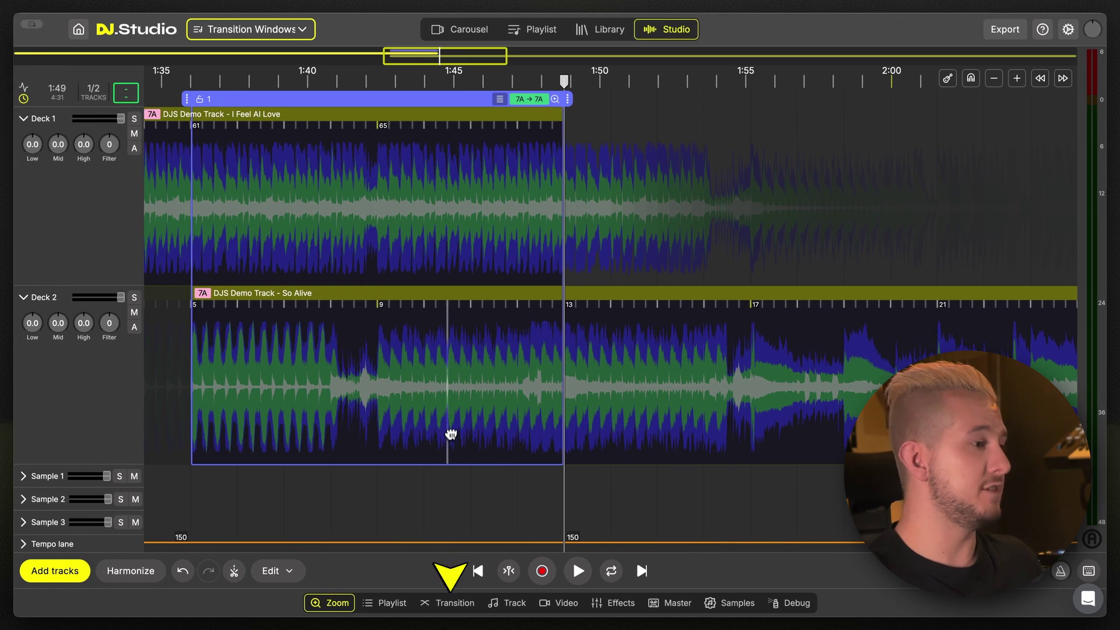
# Step: Open the transition settings and set the transition duration to 32 bars
pyautogui.click(440, 603)
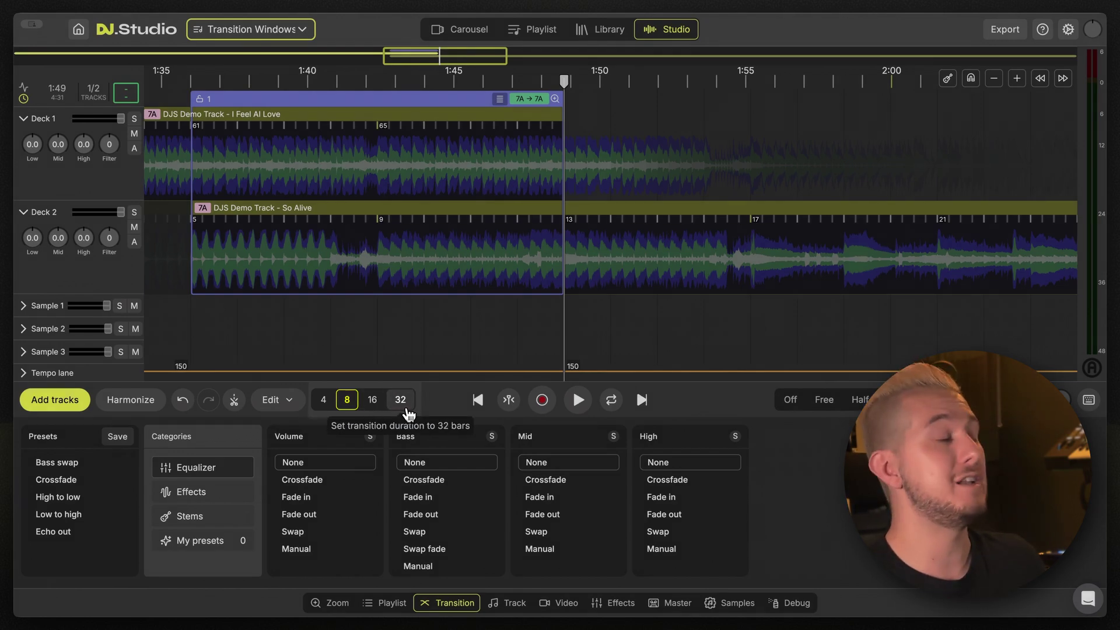
pyautogui.click(404, 407)
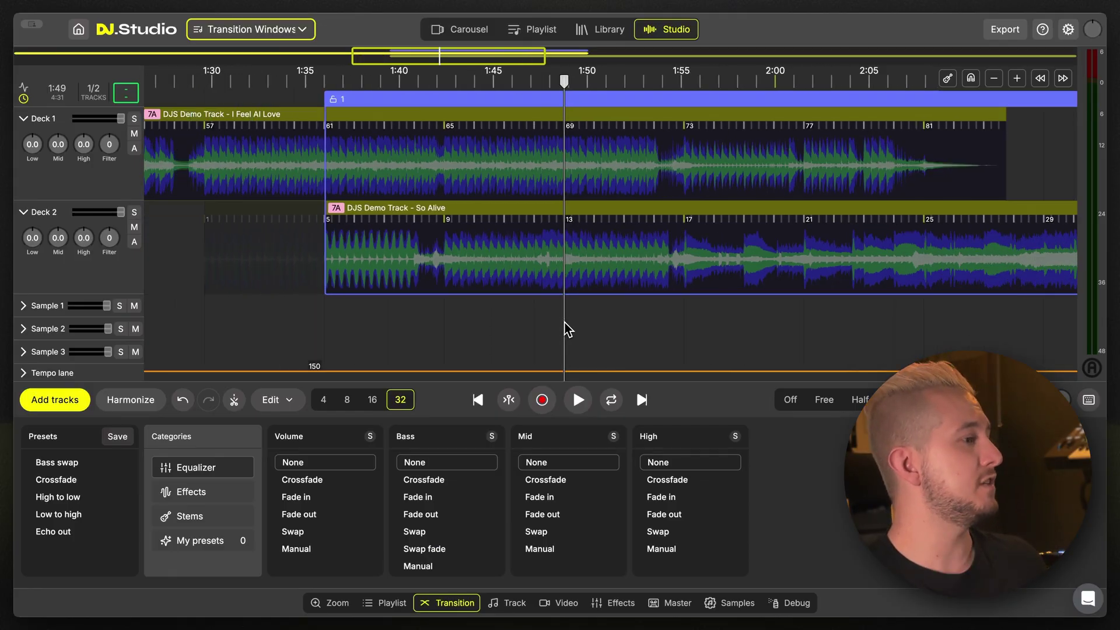
# Step: Resize the transition window to start just before So Alive's bar 9 and end at its bar 17
pyautogui.scroll(-2, 564, 330)
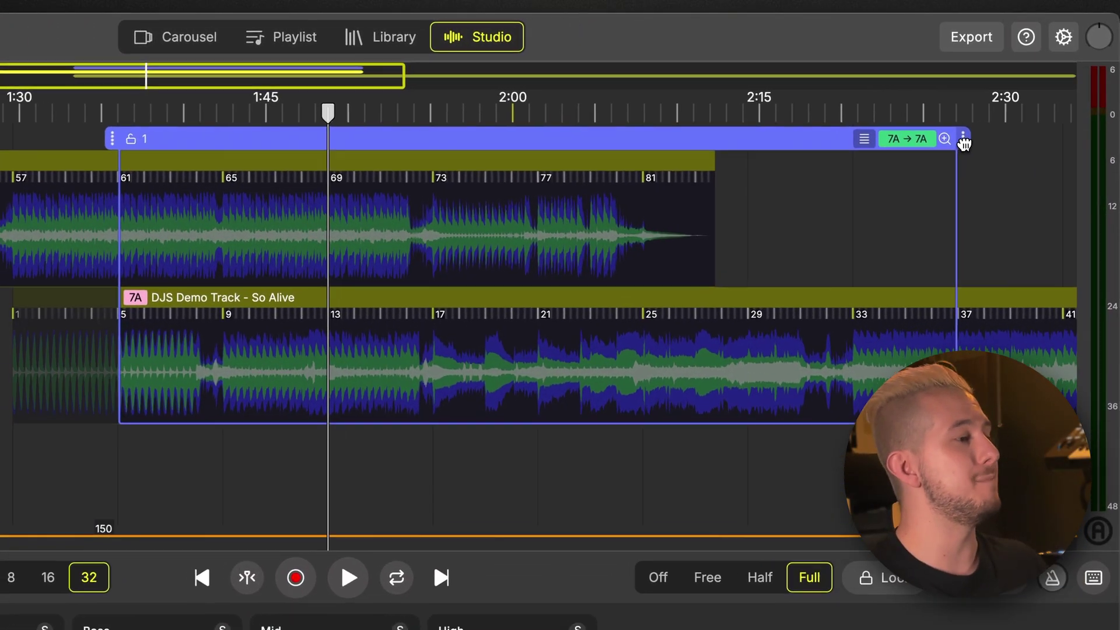
pyautogui.moveTo(1008, 102); pyautogui.dragTo(746, 126)
pyautogui.moveTo(580, 184); pyautogui.dragTo(420, 205)
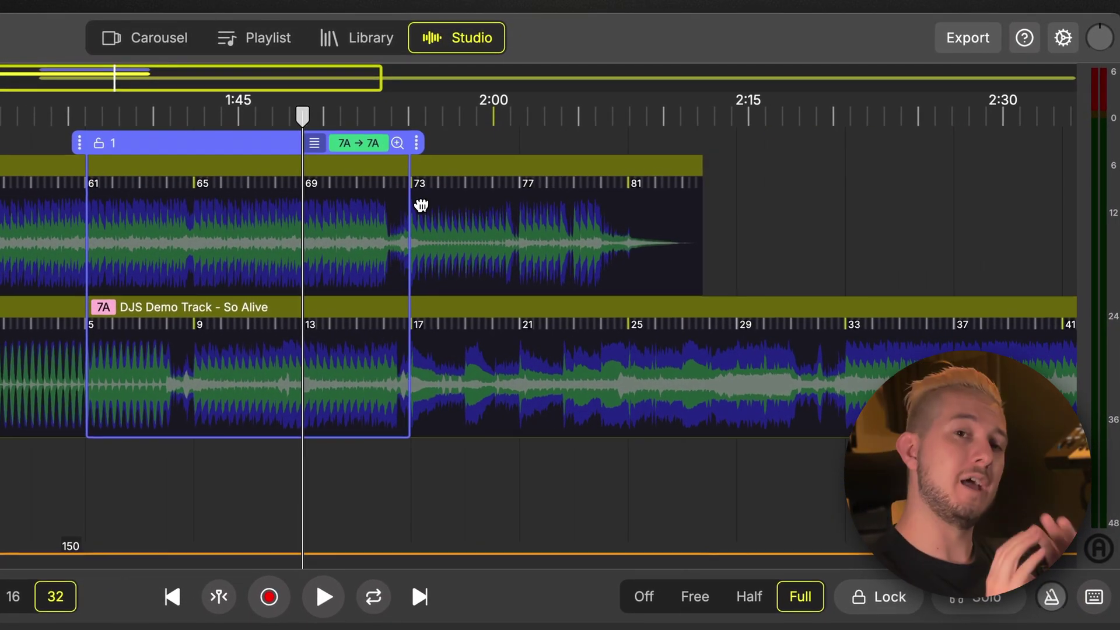
pyautogui.moveTo(102, 142); pyautogui.dragTo(113, 144)
pyautogui.moveTo(396, 144); pyautogui.dragTo(445, 151)
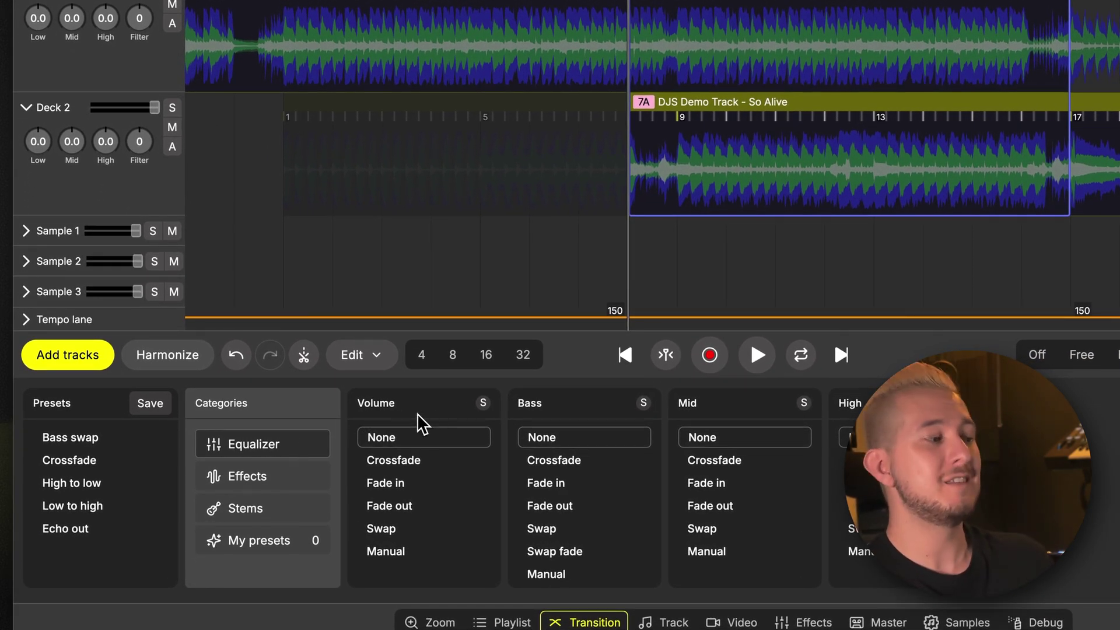
# Step: Apply a volume Crossfade to the transition, trying amounts of 25% and 75% before setting it back to 100%
pyautogui.click(429, 459)
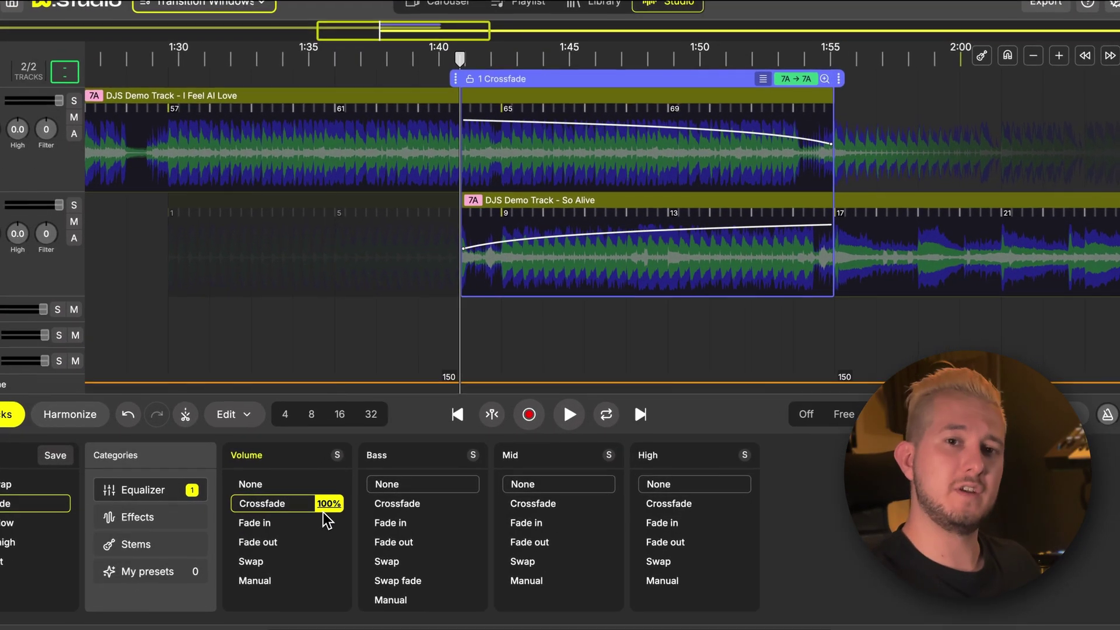
pyautogui.moveTo(213, 589); pyautogui.dragTo(211, 607)
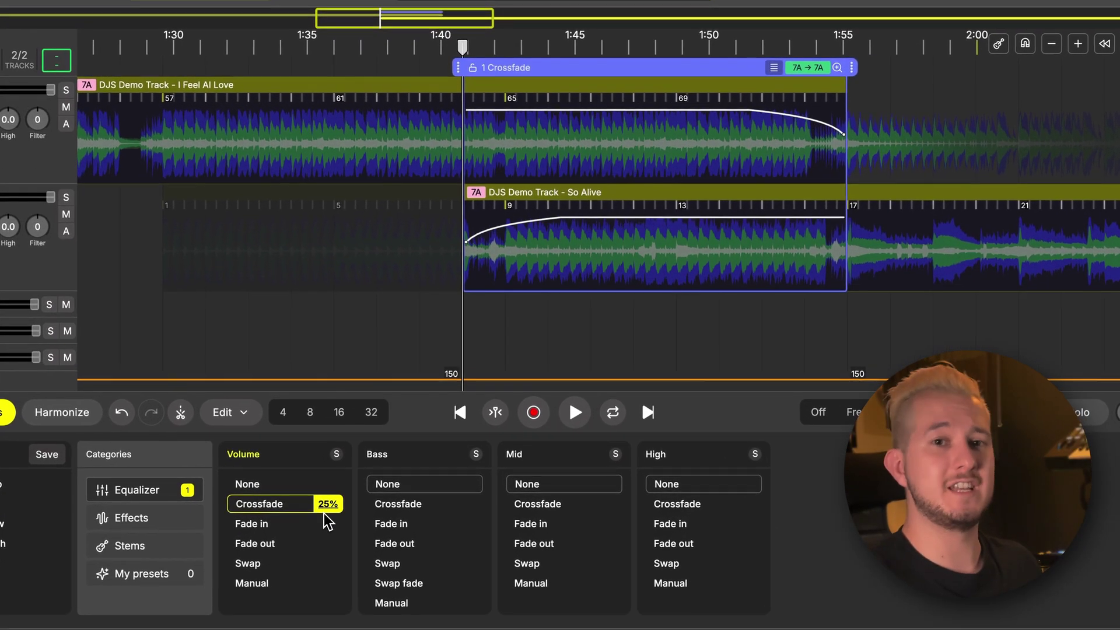
pyautogui.scroll(2, 327, 520)
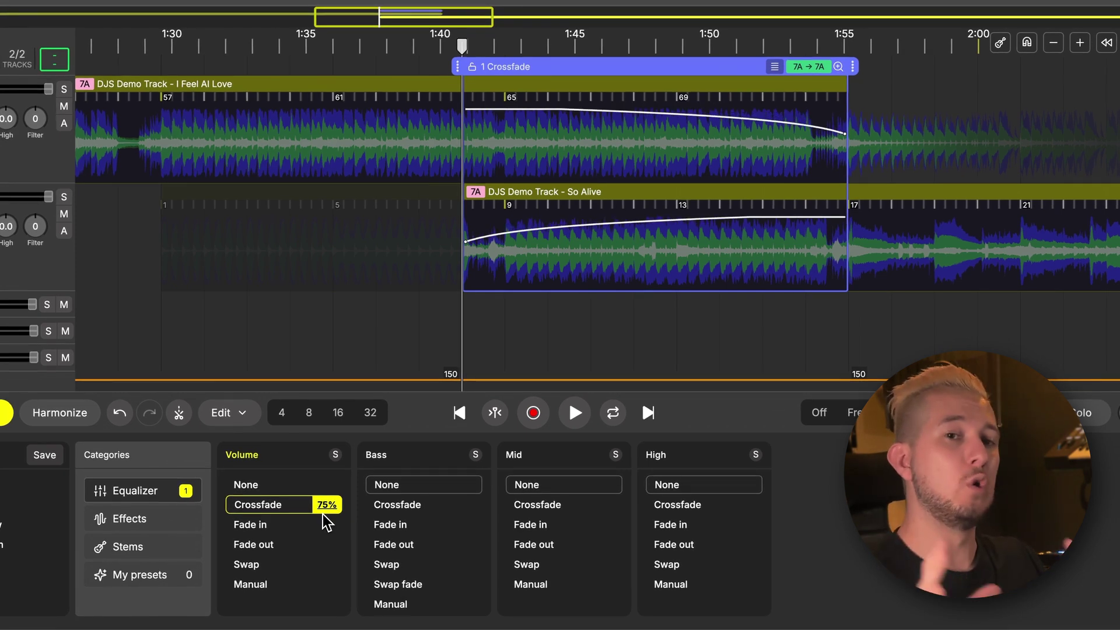
pyautogui.scroll(1, 326, 521)
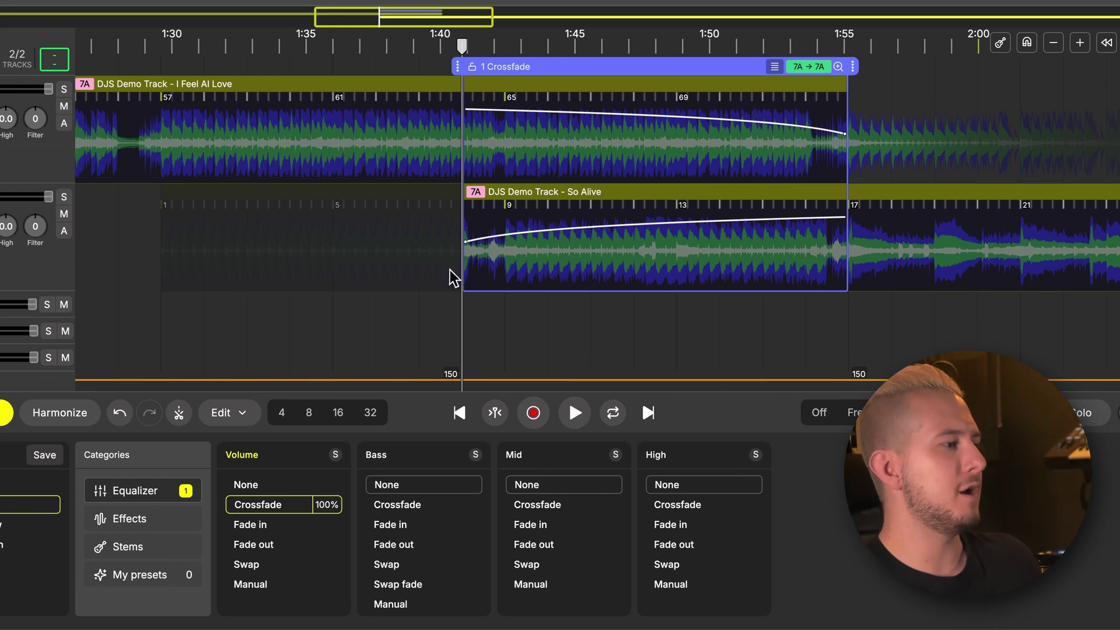
# Step: Raise the crossfade's starting volume on So Alive and its ending volume on I Feel AI Love
pyautogui.moveTo(466, 241); pyautogui.dragTo(467, 232)
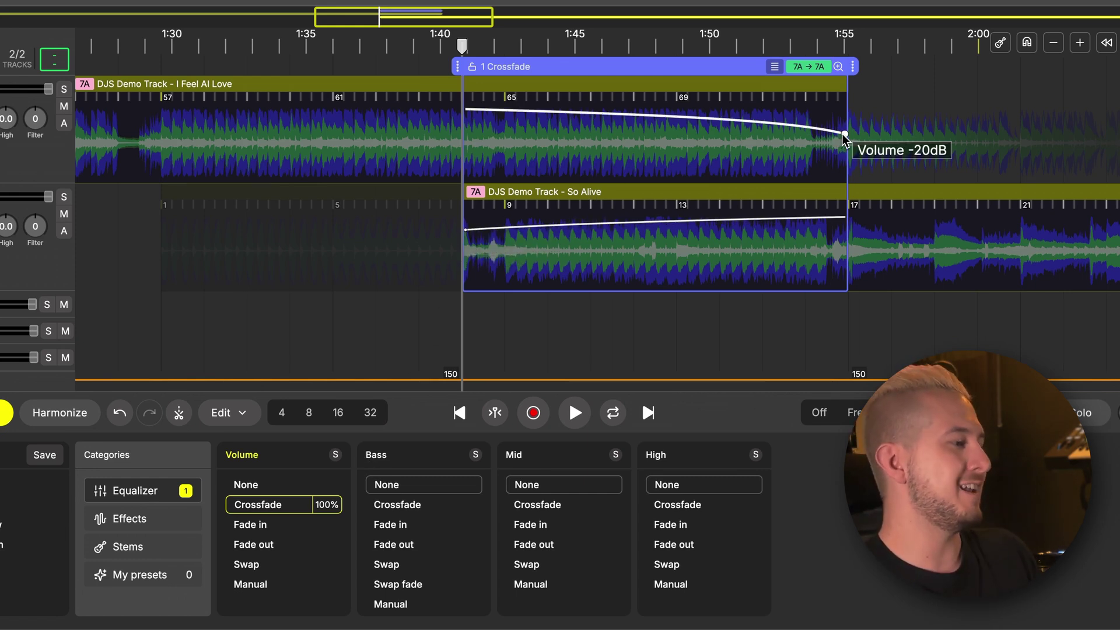
pyautogui.moveTo(844, 138); pyautogui.dragTo(845, 119)
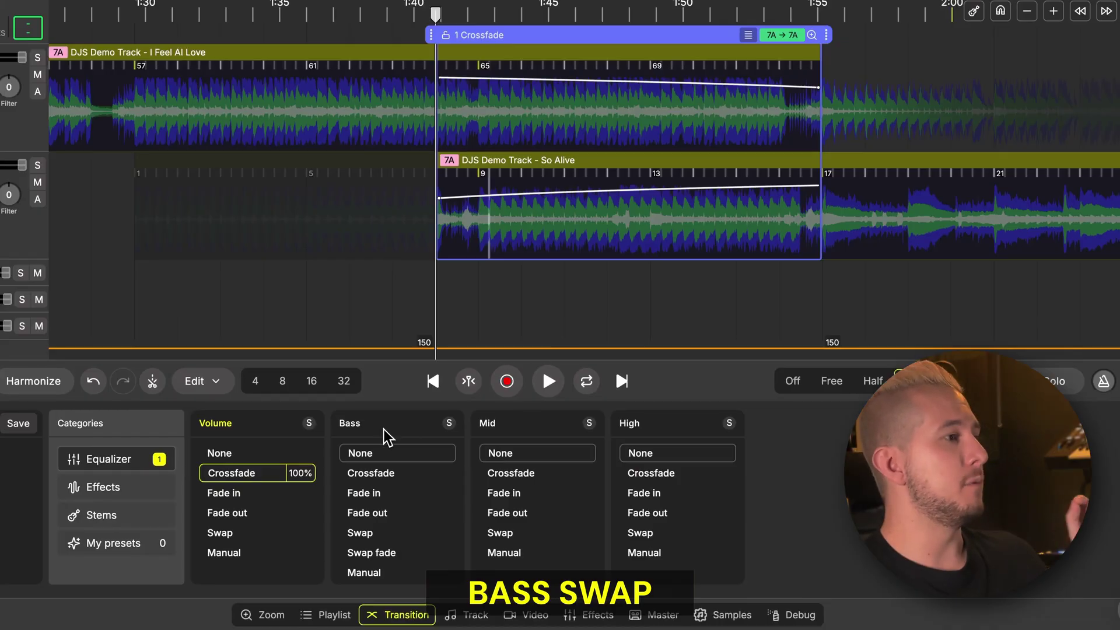
# Step: Apply a bass Swap to the transition and move the swap point to bar 69 of I Feel AI Love
pyautogui.click(405, 534)
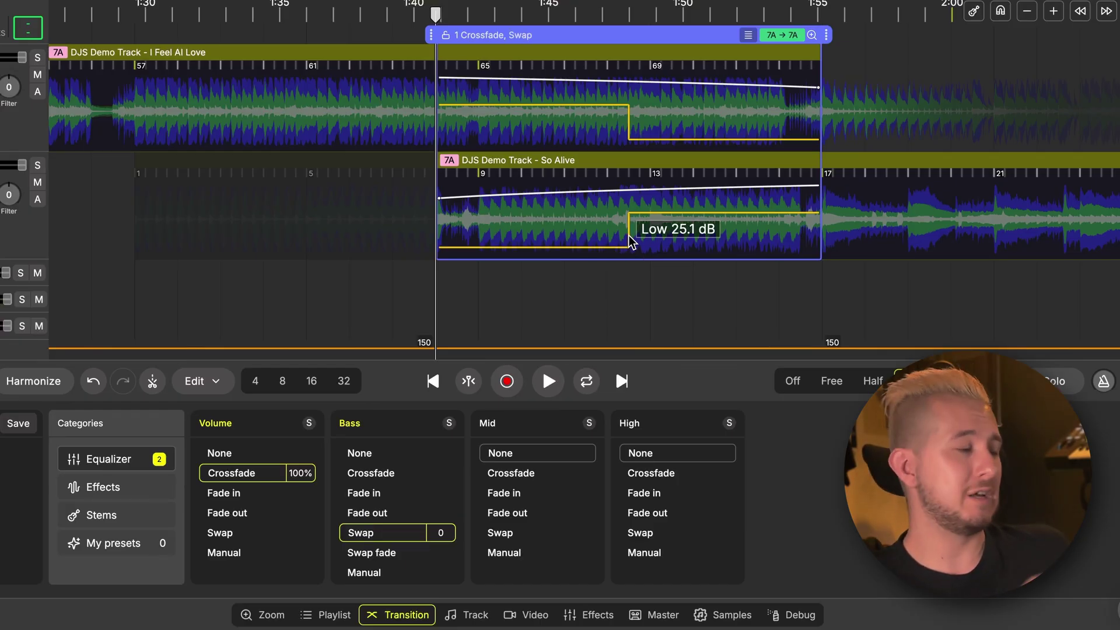
pyautogui.moveTo(634, 239); pyautogui.dragTo(686, 232)
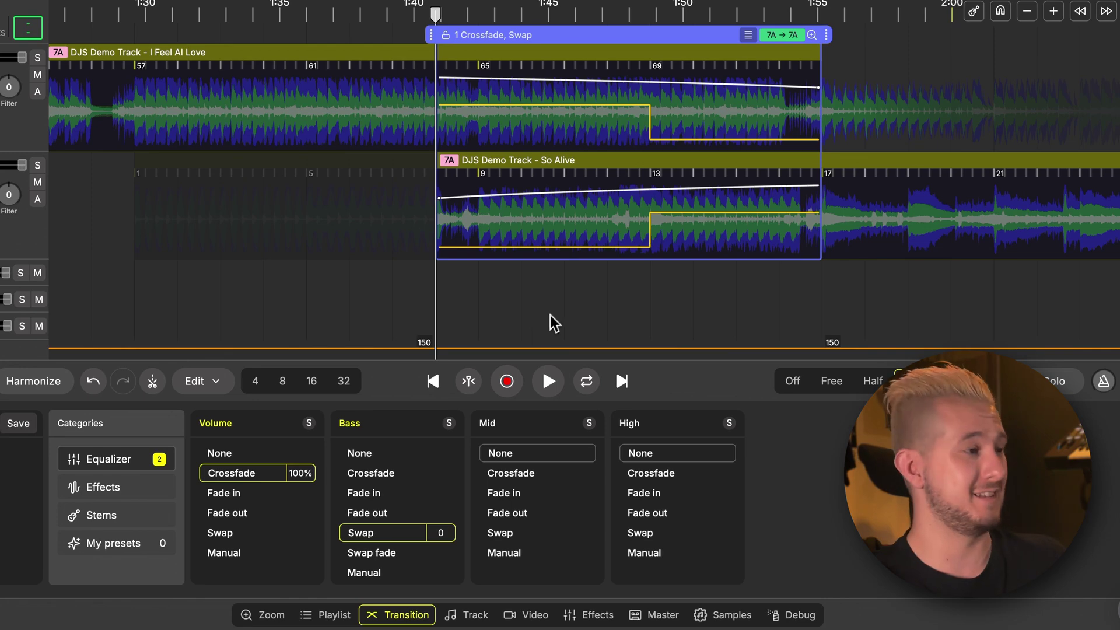
pyautogui.click(413, 535)
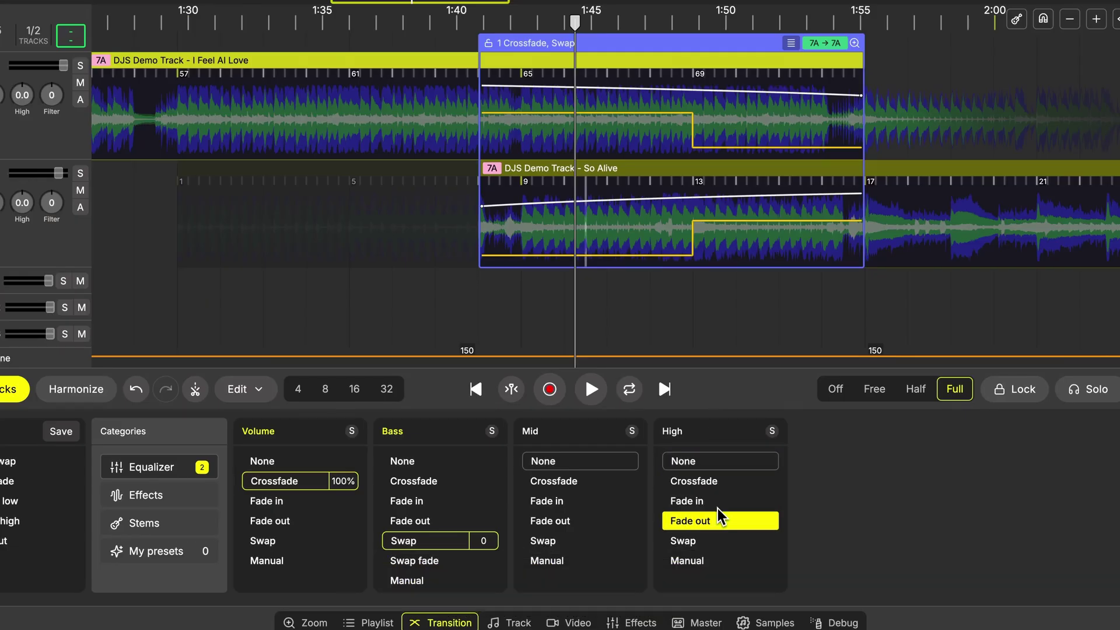
# Step: Try Manual automation for the High band with its curves shown solo, and reset High to None
pyautogui.click(723, 561)
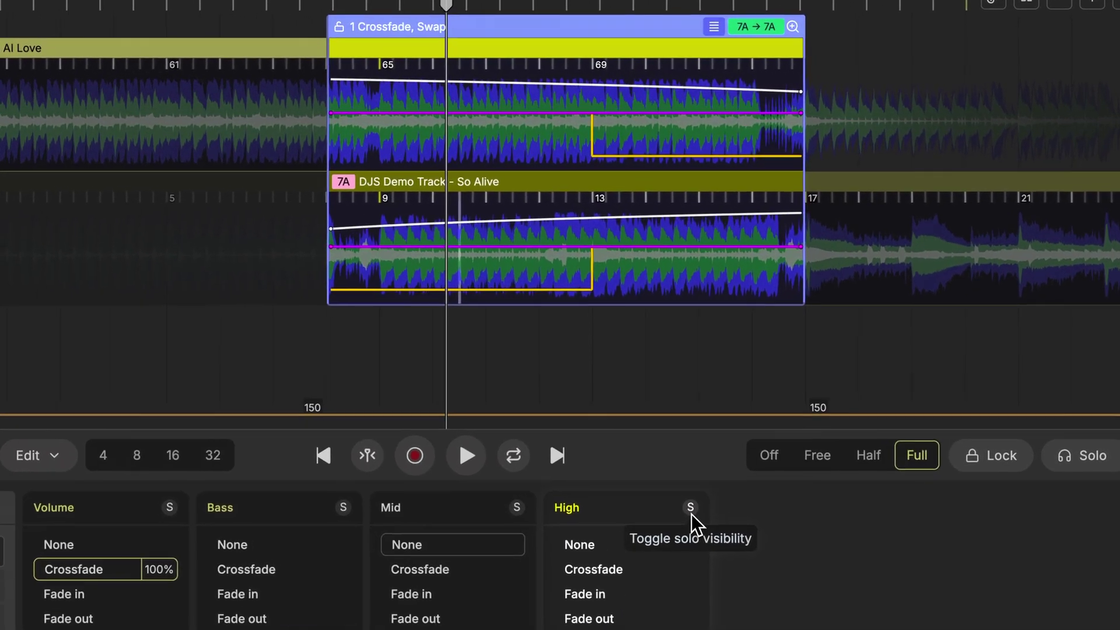
pyautogui.click(687, 512)
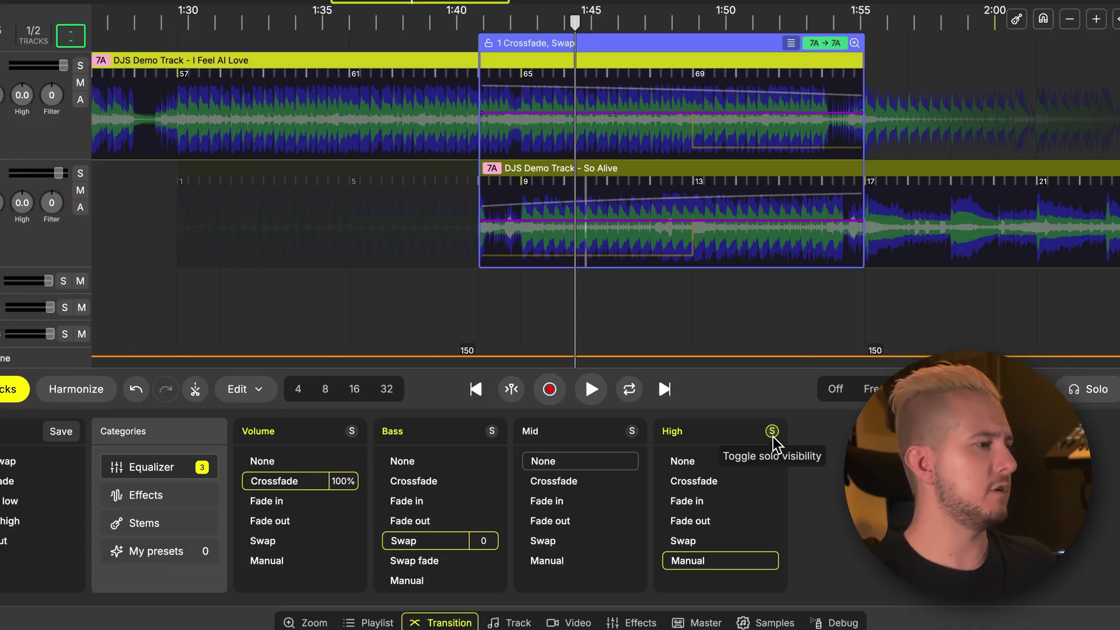
pyautogui.click(772, 436)
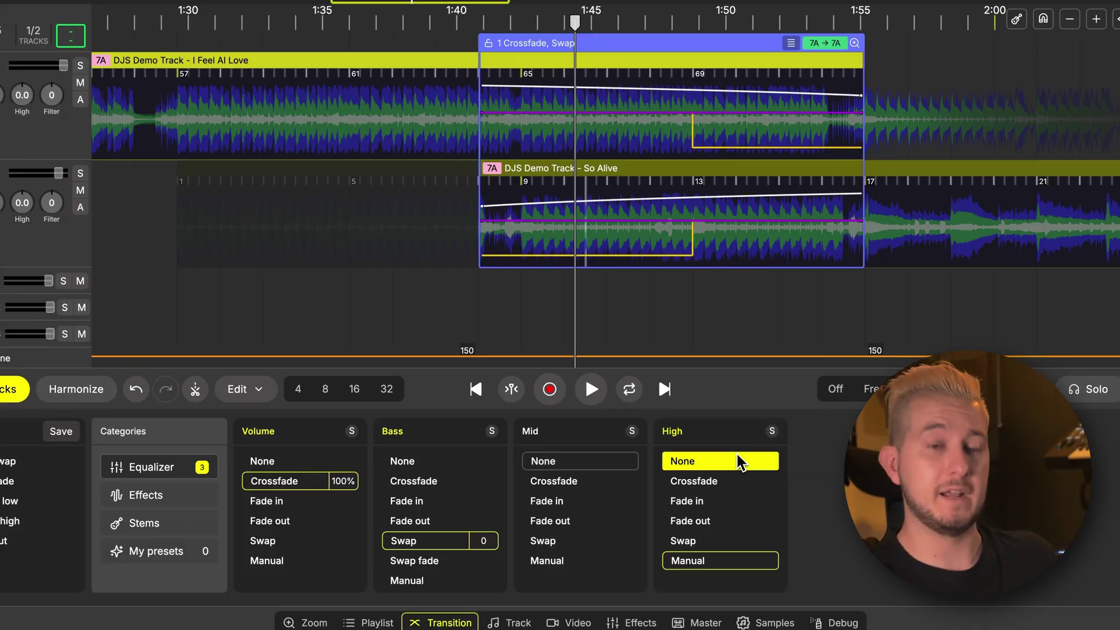
pyautogui.click(719, 463)
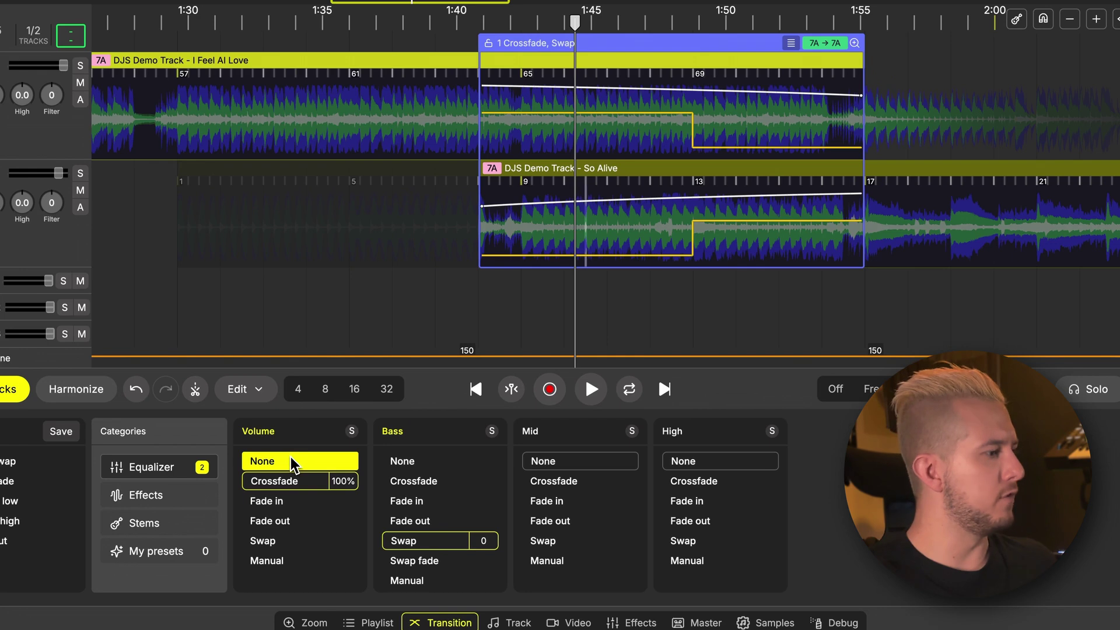
# Step: Switch the transition's volume to Manual and shape So Alive with a rise from silence to bar 9 and a slight dip before bar 13
pyautogui.click(302, 563)
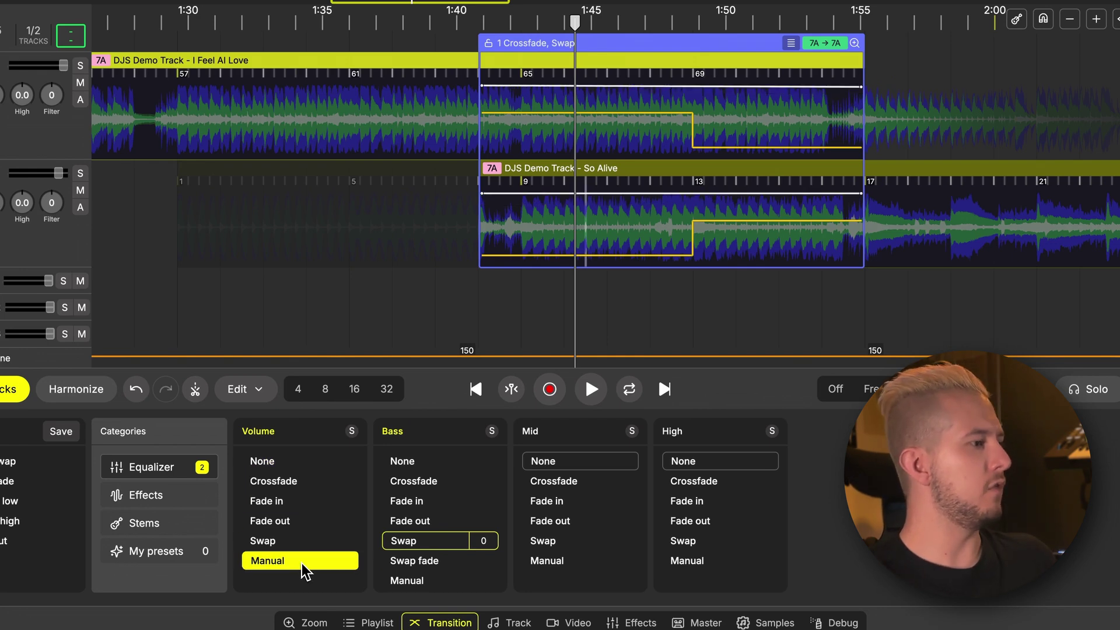
pyautogui.click(309, 563)
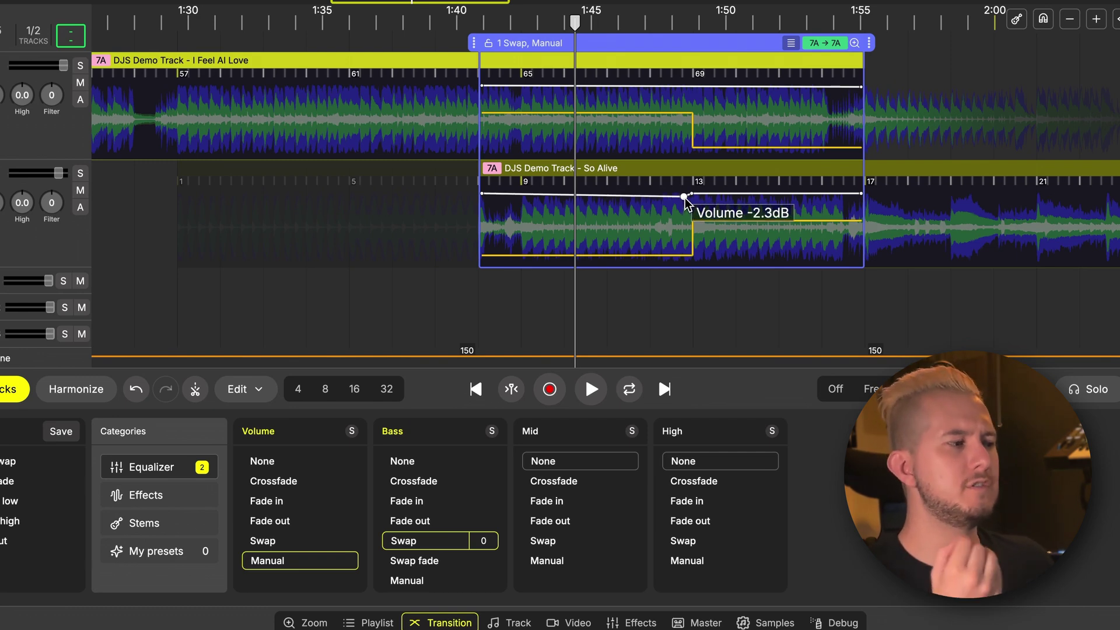
pyautogui.moveTo(685, 201); pyautogui.dragTo(686, 204)
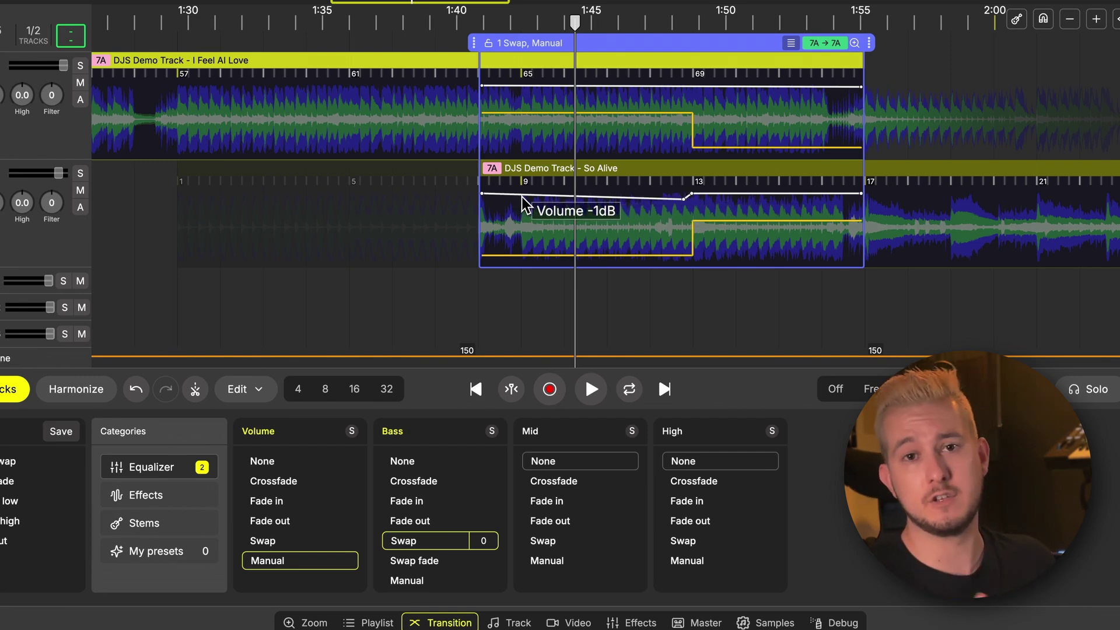
pyautogui.moveTo(522, 197); pyautogui.dragTo(475, 285)
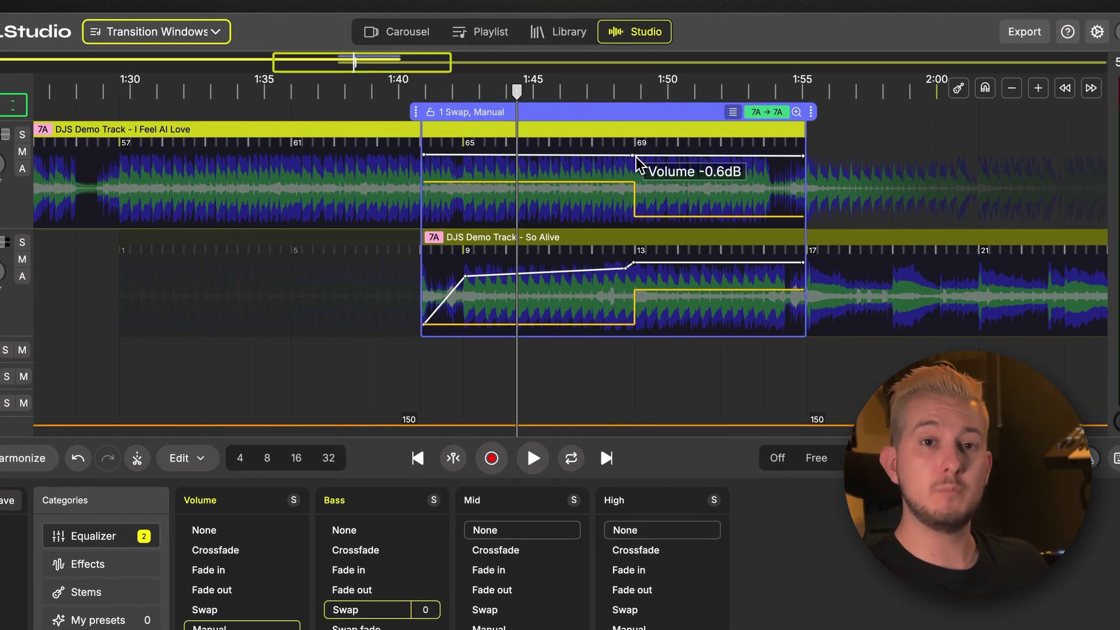
# Step: Extend the transition's end past bar 73 and shape I Feel AI Love's volume with a slight drop after bar 69 and a final fade-out
pyautogui.moveTo(635, 157); pyautogui.dragTo(639, 162)
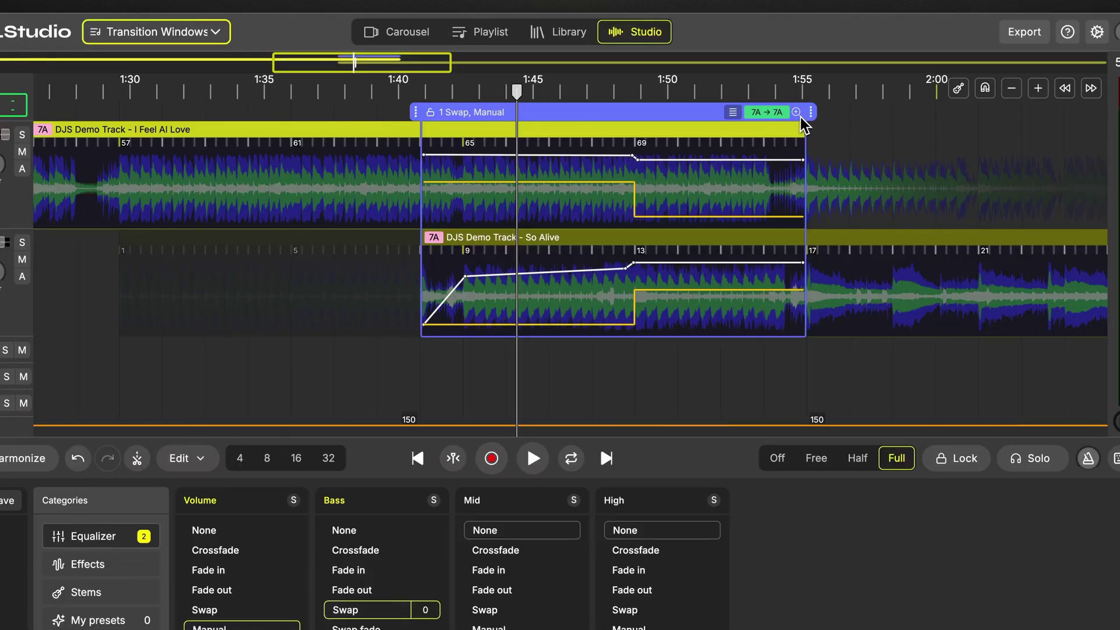
pyautogui.moveTo(803, 119); pyautogui.dragTo(853, 117)
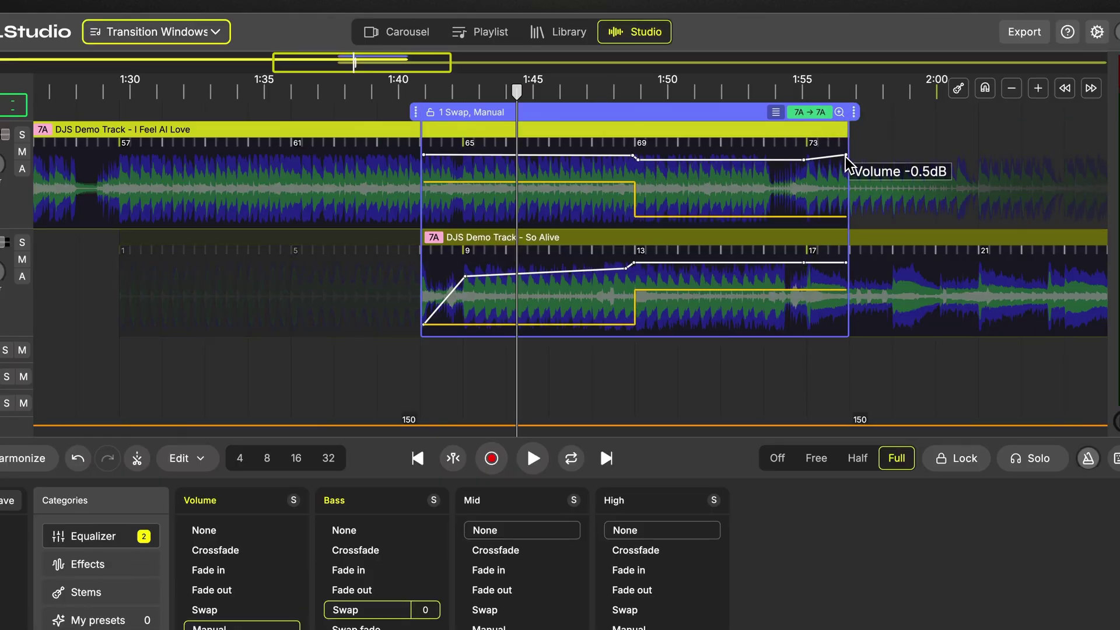
pyautogui.moveTo(847, 155); pyautogui.dragTo(858, 215)
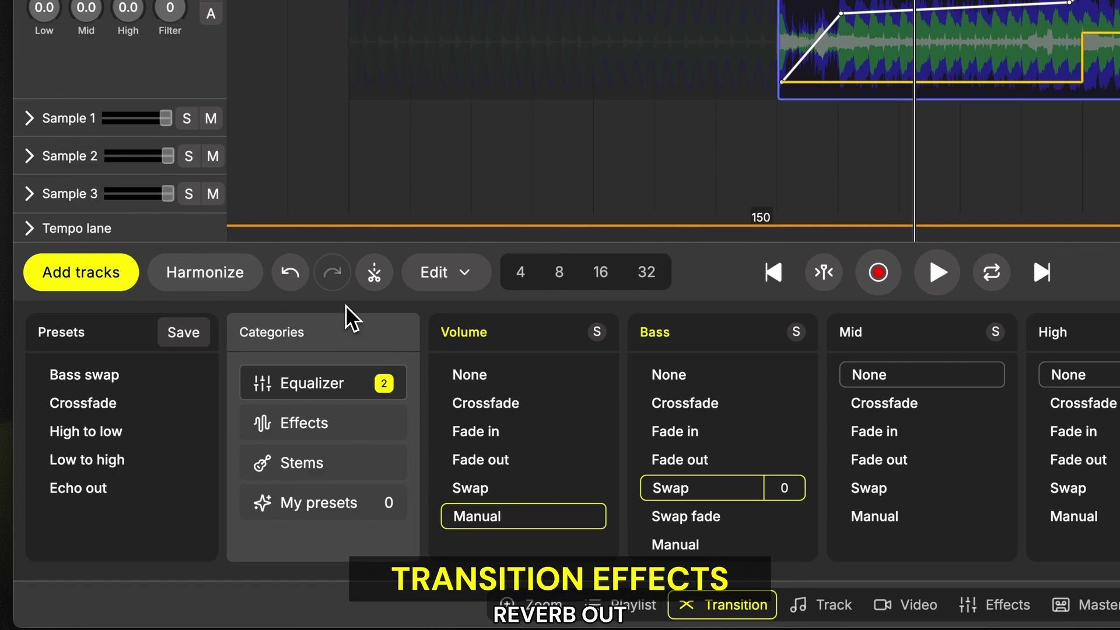
# Step: Add Reverb as the transition's outgoing effect at 75% and play back the passage
pyautogui.click(344, 426)
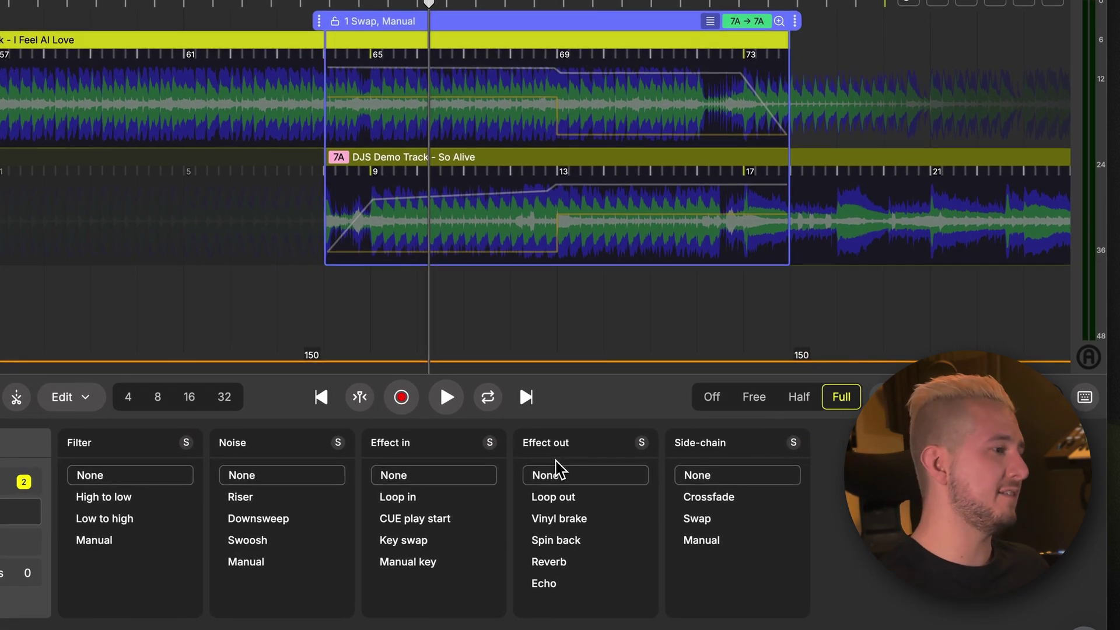
pyautogui.click(552, 561)
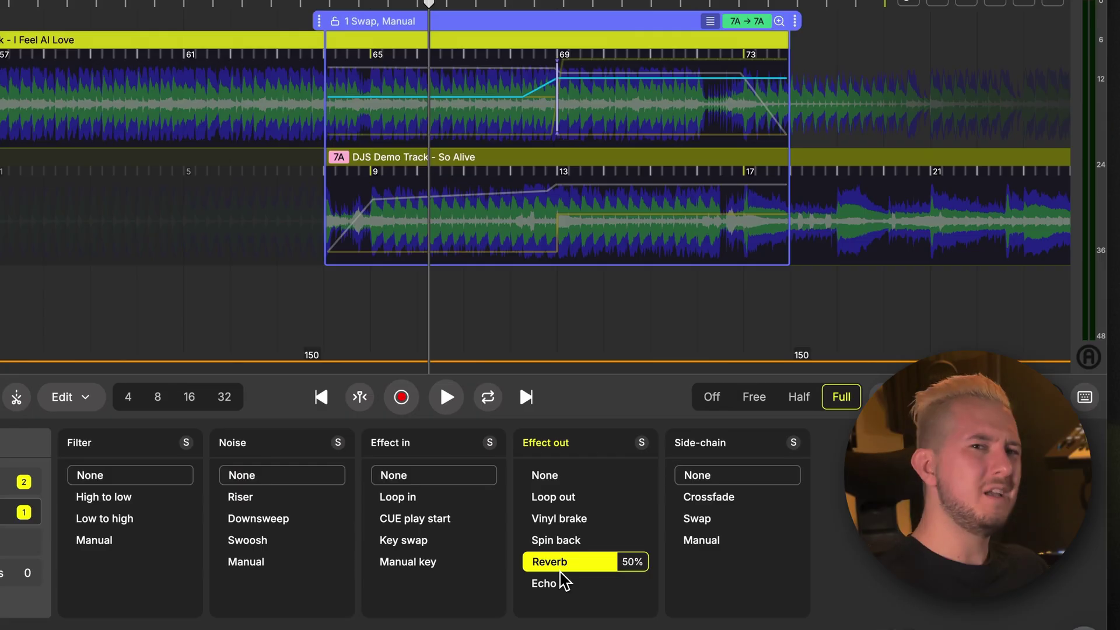
pyautogui.moveTo(565, 580); pyautogui.dragTo(566, 522)
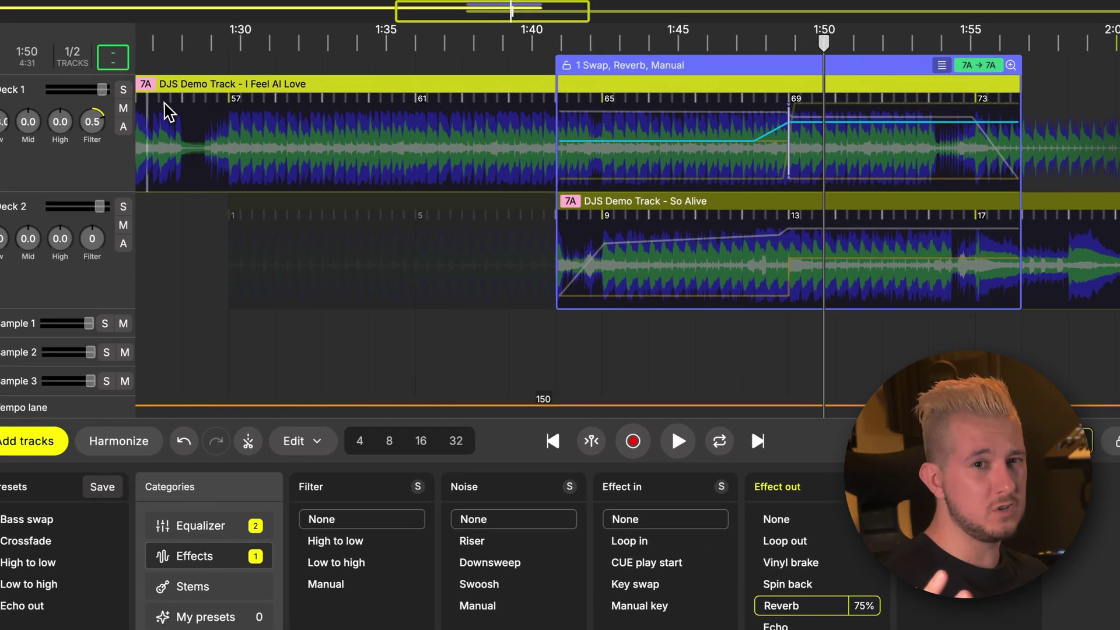
pyautogui.press('space')
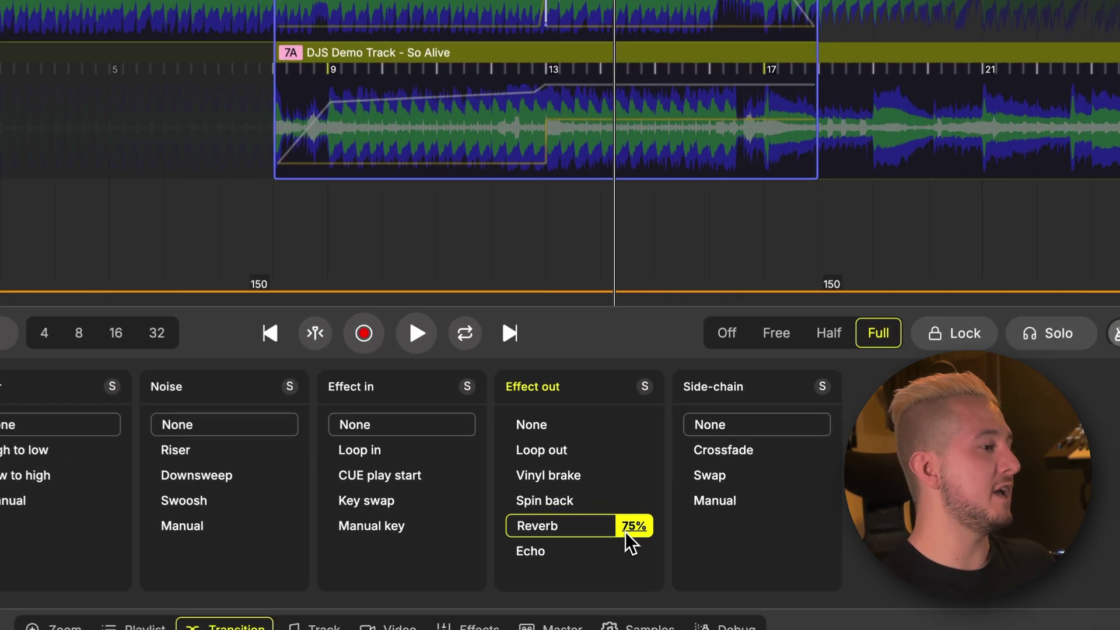
# Step: Try the outgoing reverb at 100%, set it to 50%, and place its point at bar 73 of I Feel AI Love
pyautogui.click(634, 526)
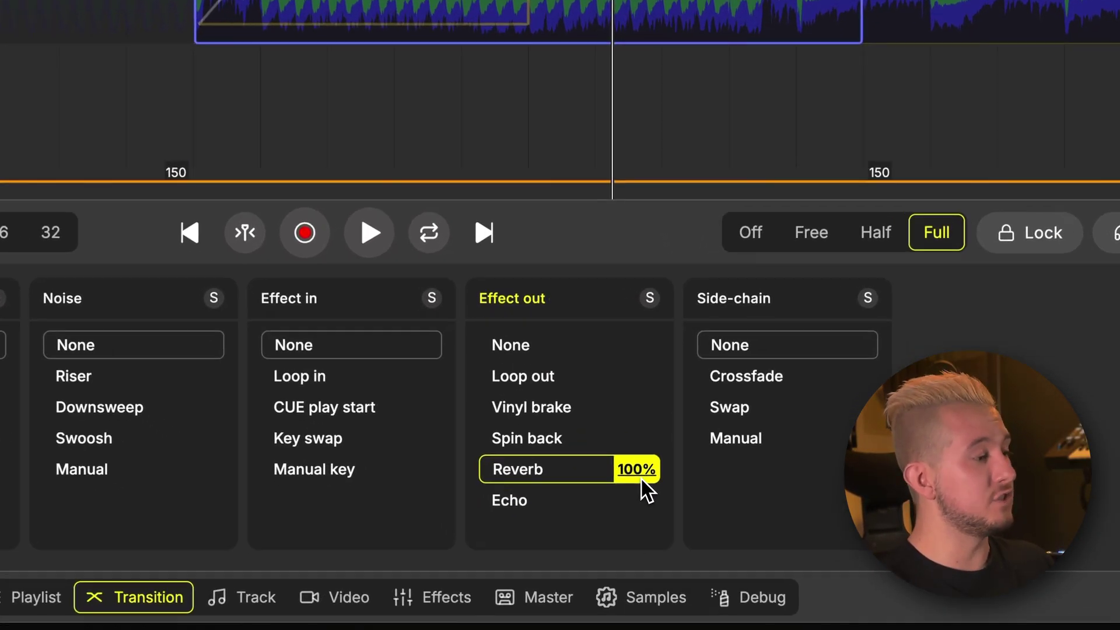
pyautogui.click(634, 525)
pyautogui.click(634, 525)
pyautogui.click(633, 526)
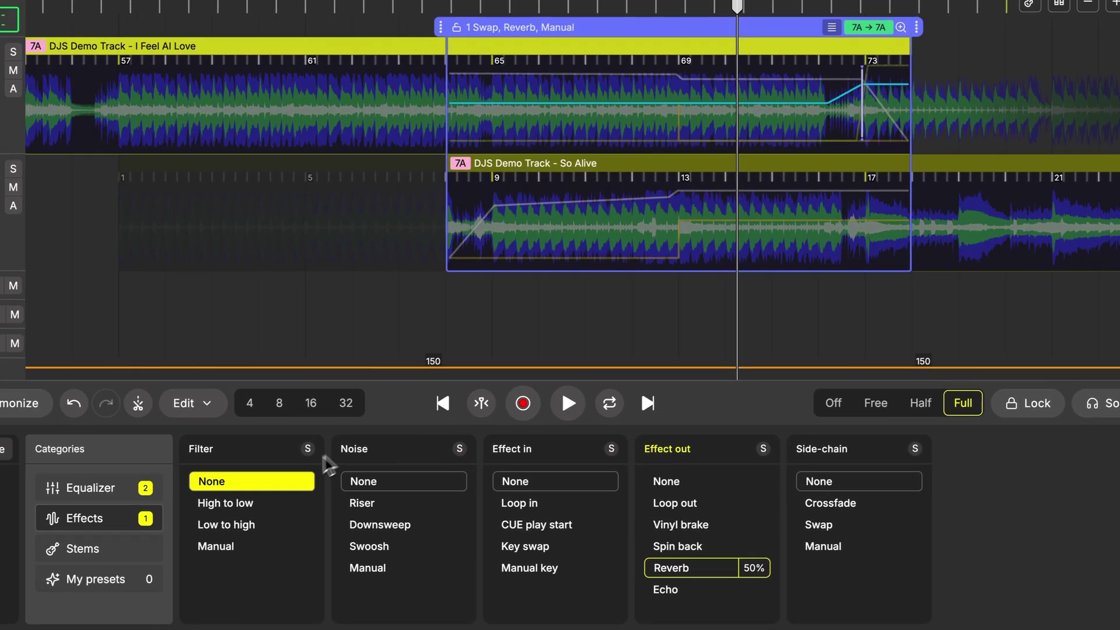
# Step: Save the transition settings as the preset "Custom Bass Swap + Reverb" and apply it to the transition from So Alive into Be My Lover
pyautogui.click(93, 488)
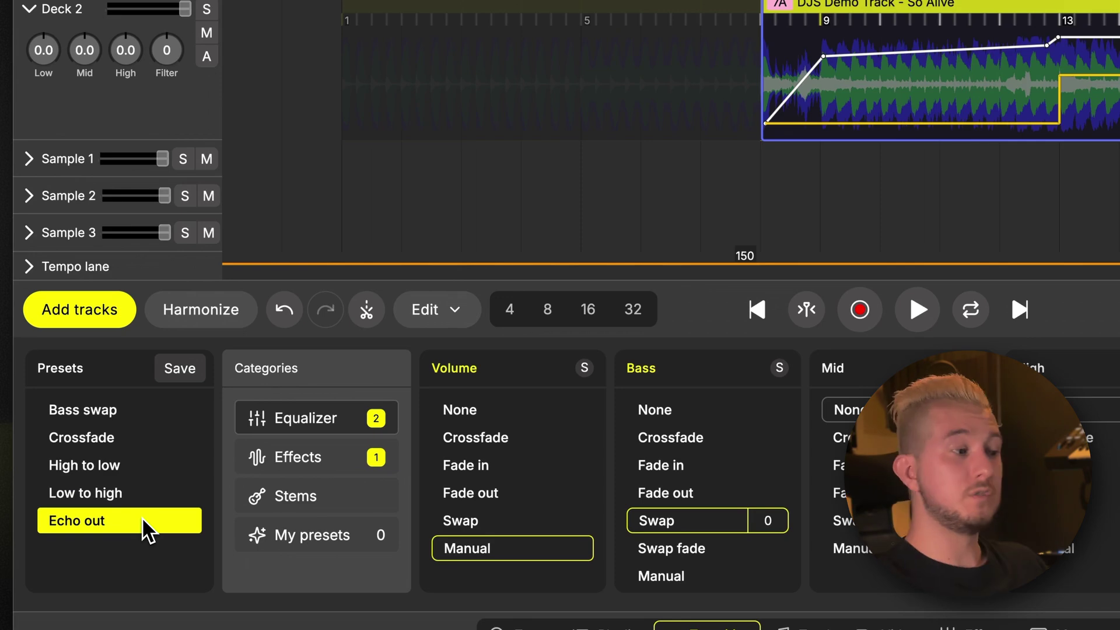
pyautogui.click(180, 373)
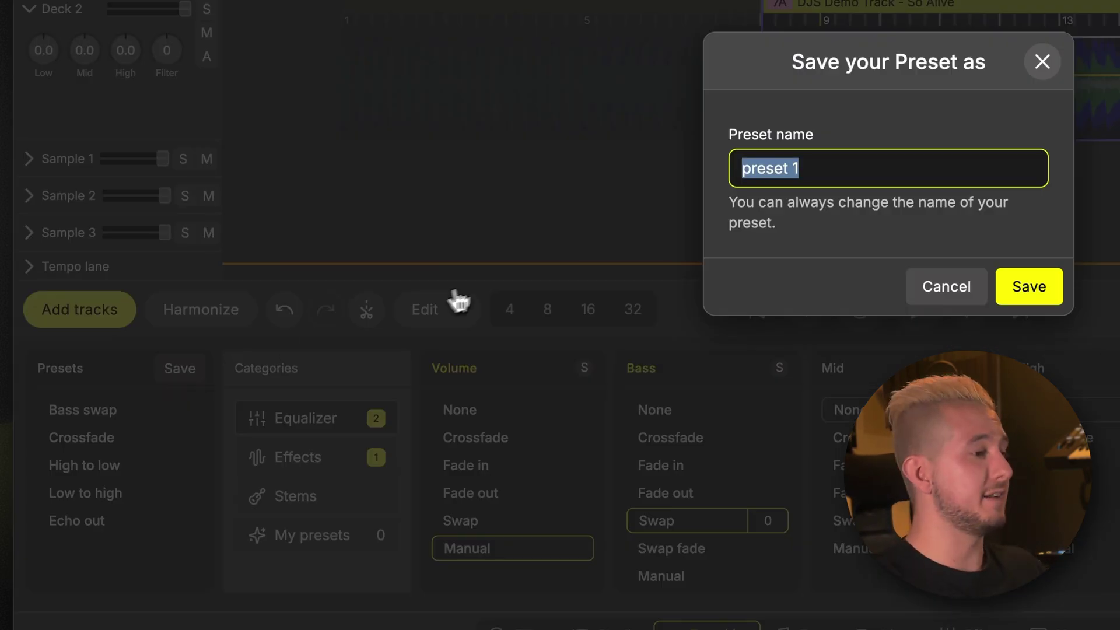
pyautogui.write('Custom Bass Swap + Reverb')
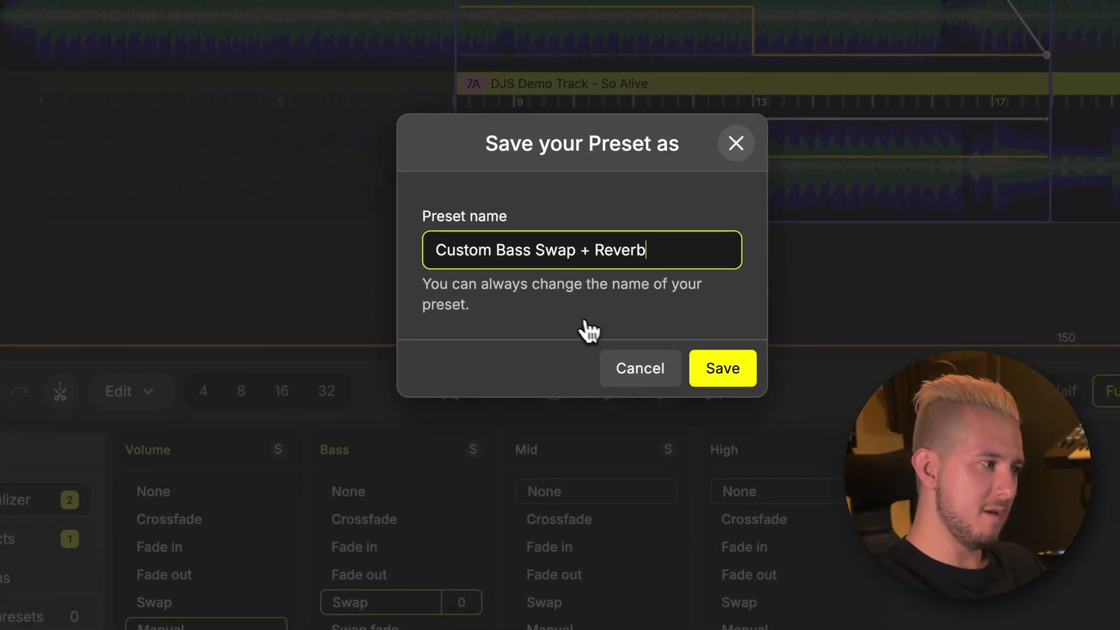
pyautogui.click(722, 380)
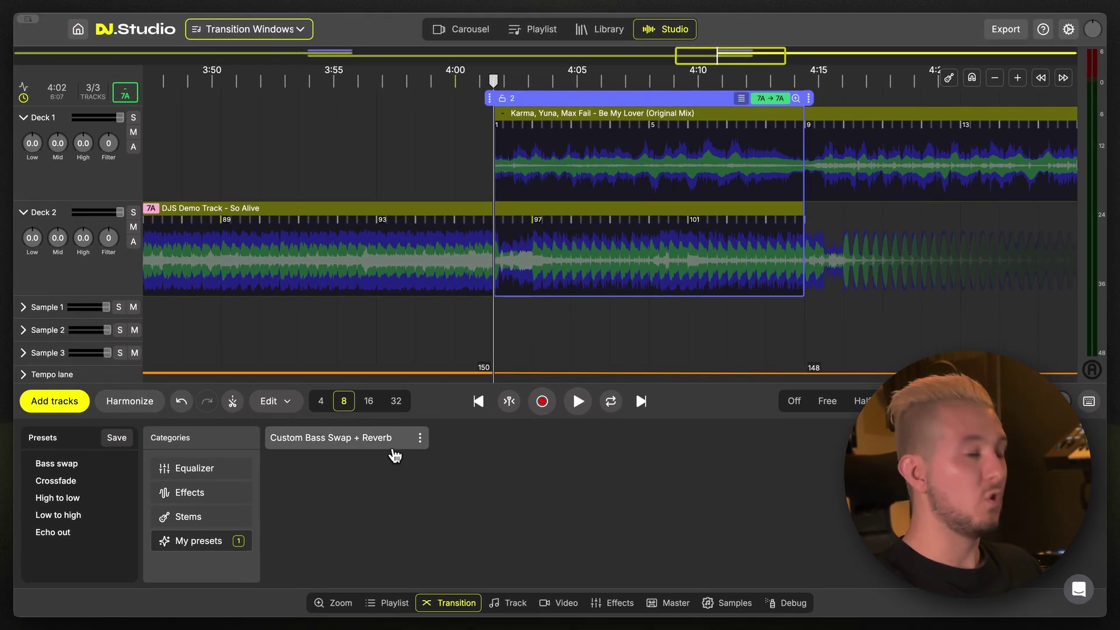
pyautogui.click(395, 453)
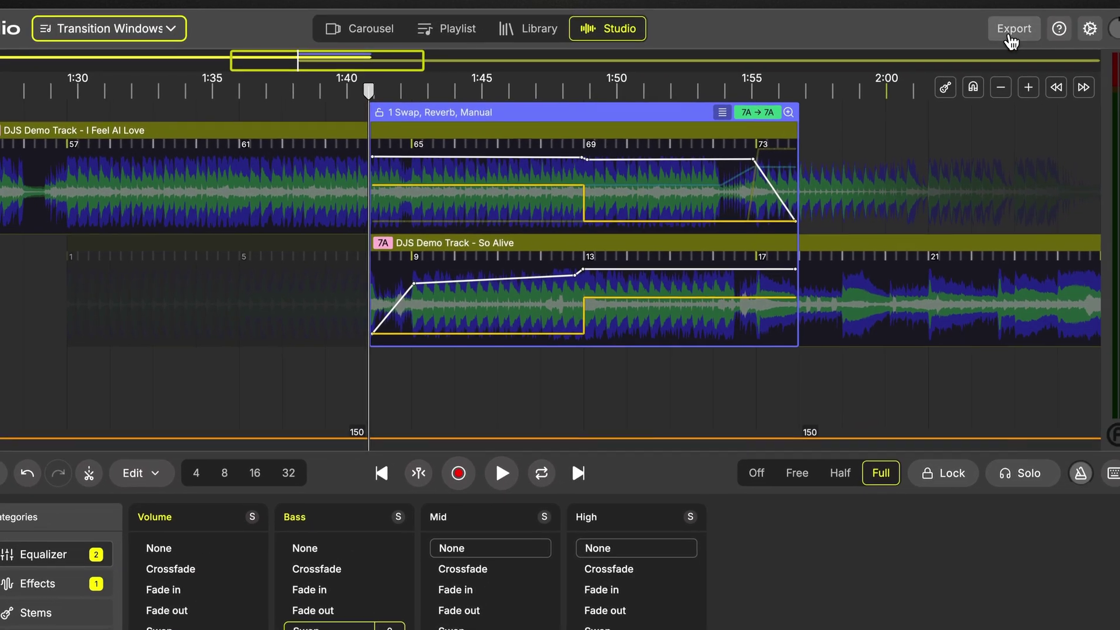
# Step: Export the Transition Windows mix as a backup file
pyautogui.click(1009, 37)
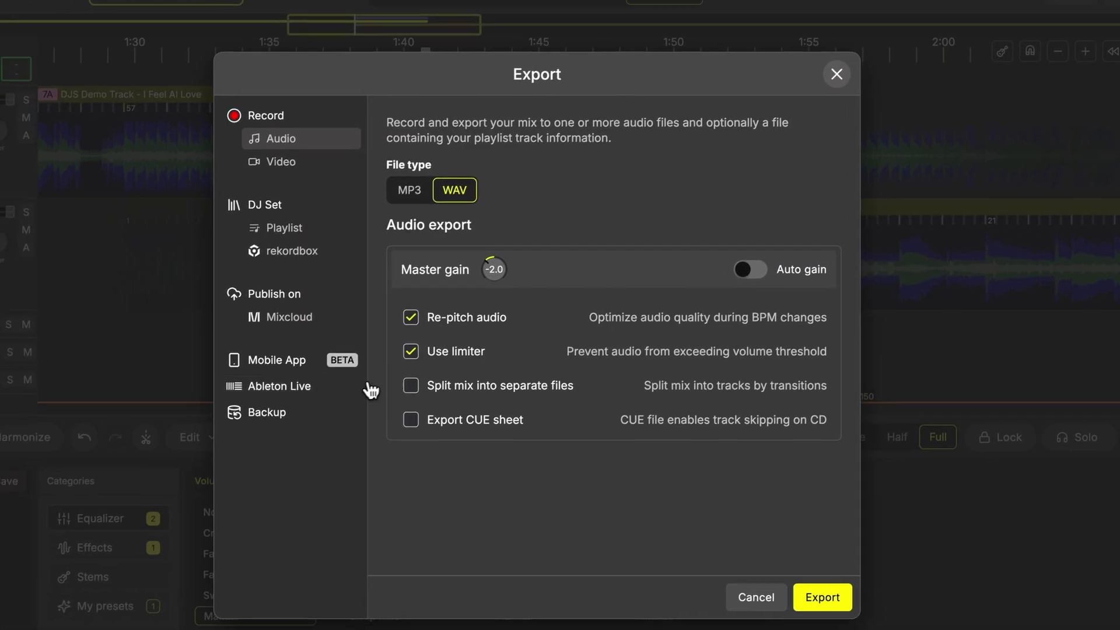
pyautogui.click(233, 450)
pyautogui.click(666, 360)
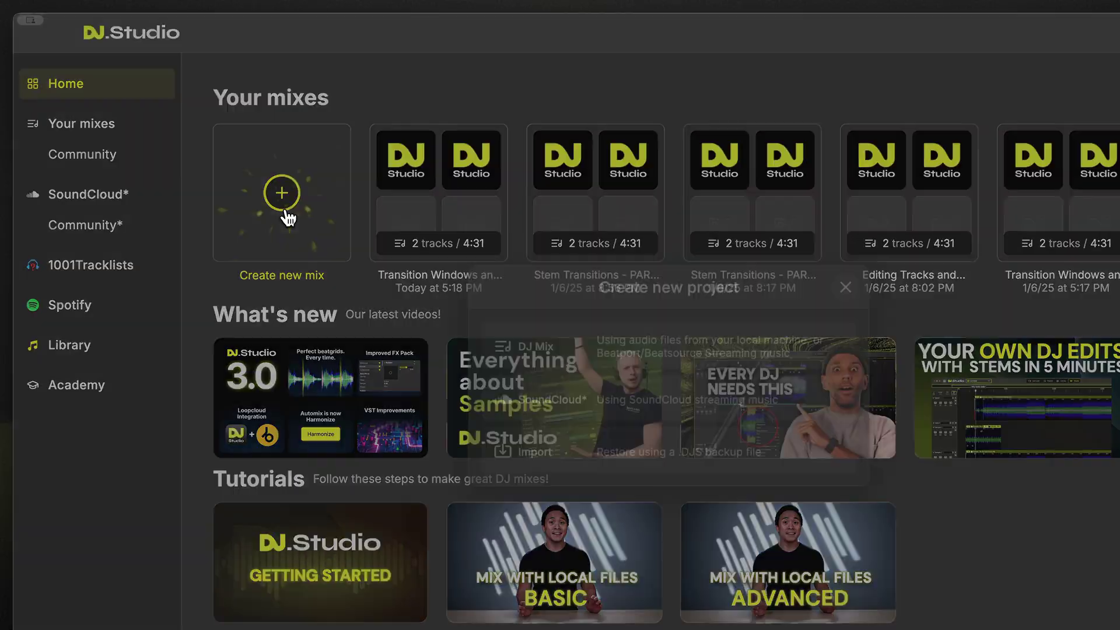
# Step: Create a new project by importing the backup file "Transition Windows and Presets.djs" from Downloads
pyautogui.click(284, 214)
pyautogui.click(659, 464)
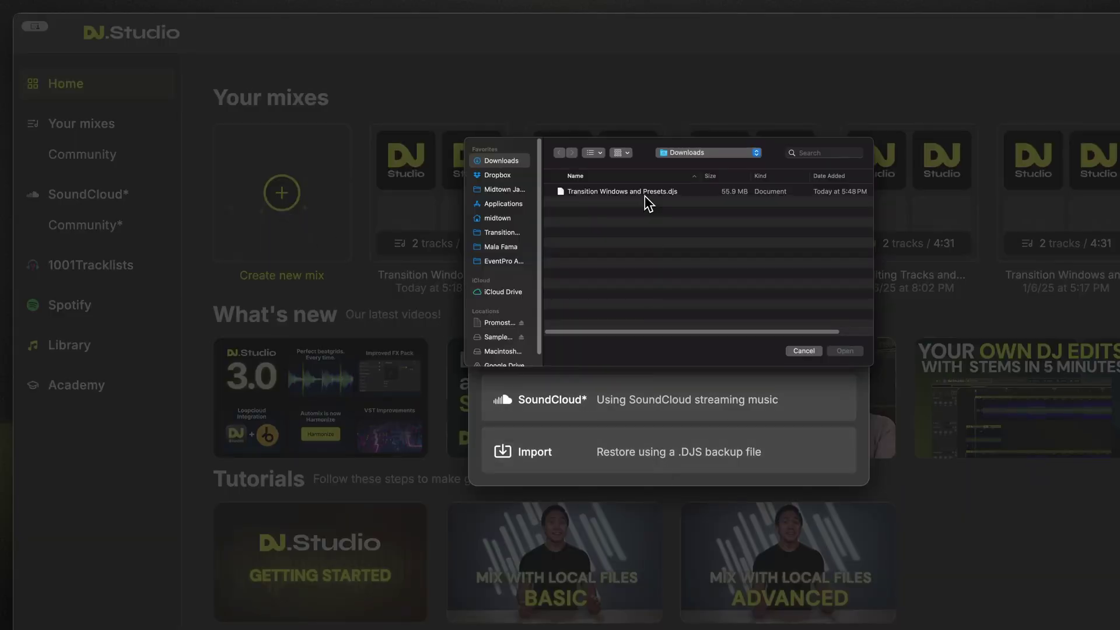
pyautogui.click(837, 352)
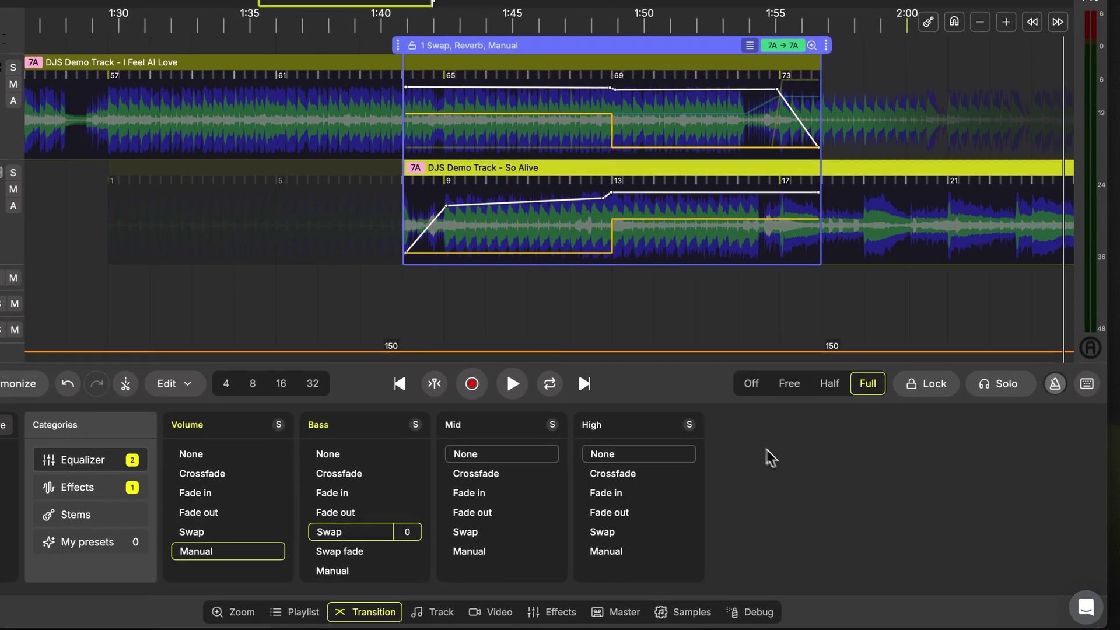
# Step: Search the in-app help for "Effects" and open the DJ.Studio Help Center in the web browser
pyautogui.click(1085, 607)
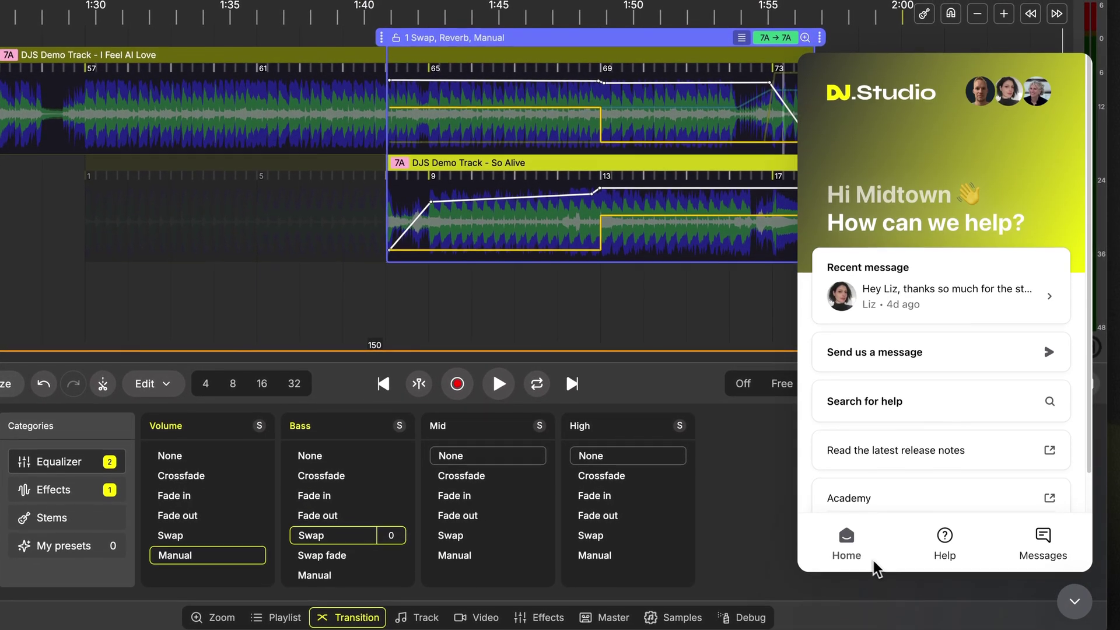
pyautogui.click(940, 560)
pyautogui.click(924, 122)
pyautogui.write('Effects')
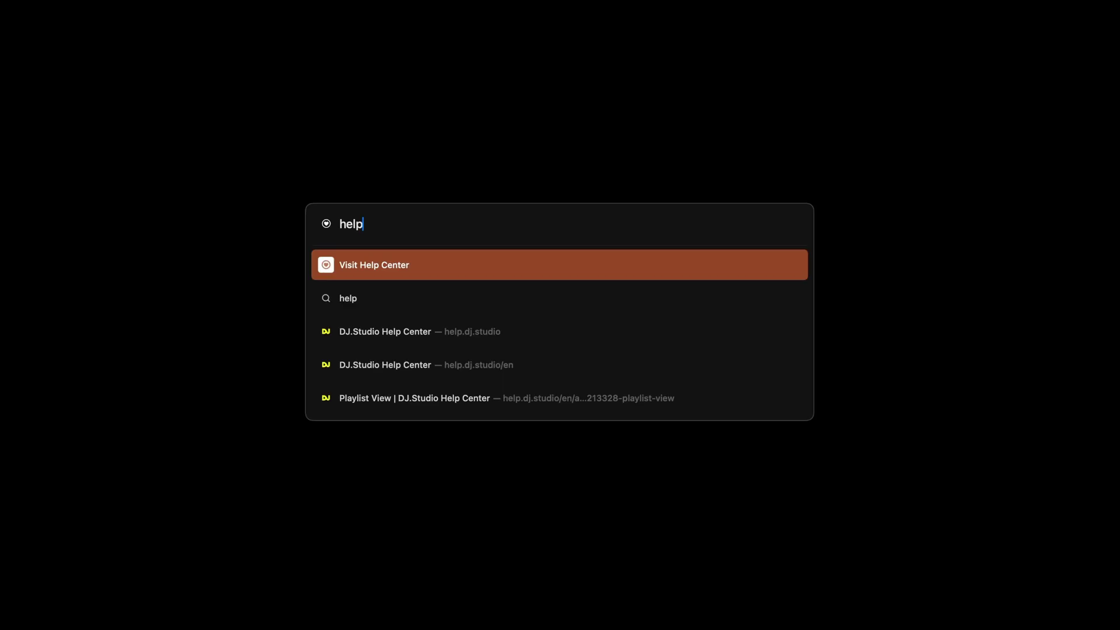
pyautogui.press('Return')
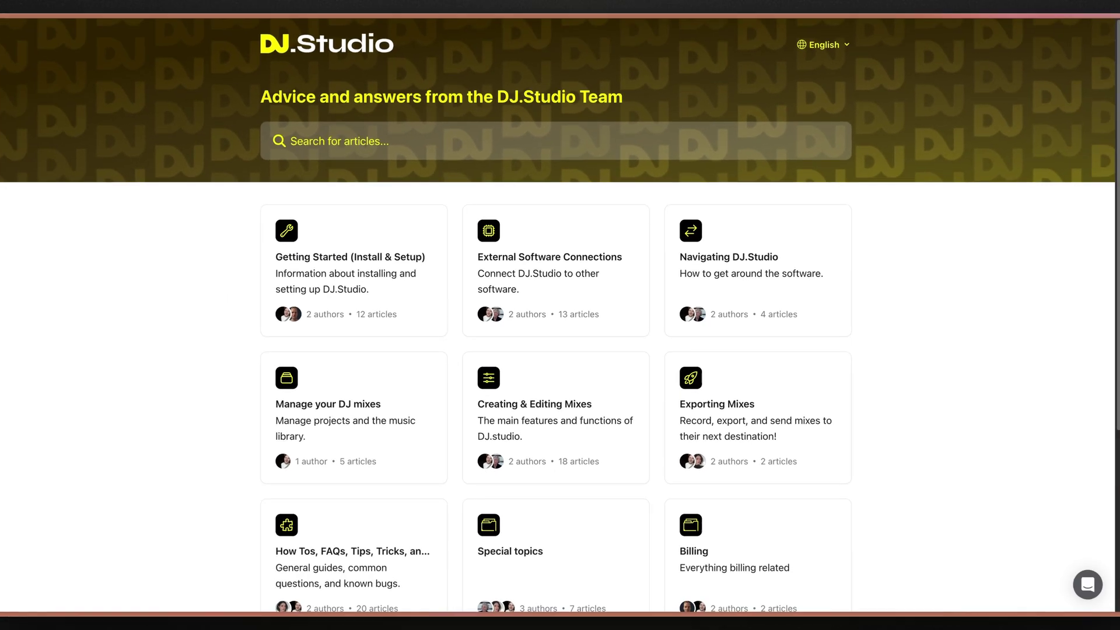